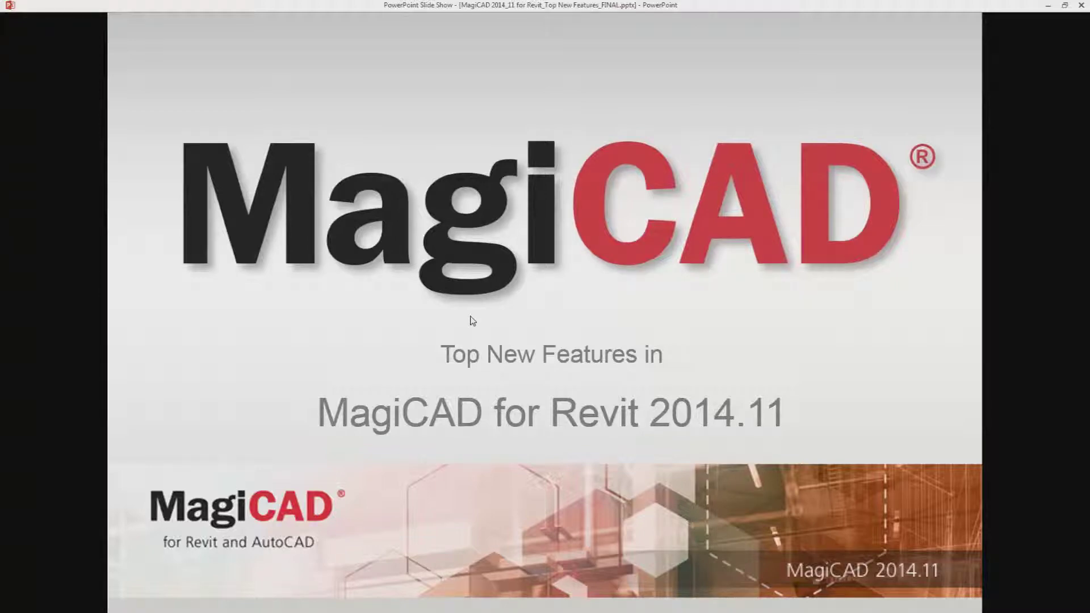
# - Advance the slide show from the MagiCAD title slide to the custom object ID formats slide
pyautogui.click(473, 321)
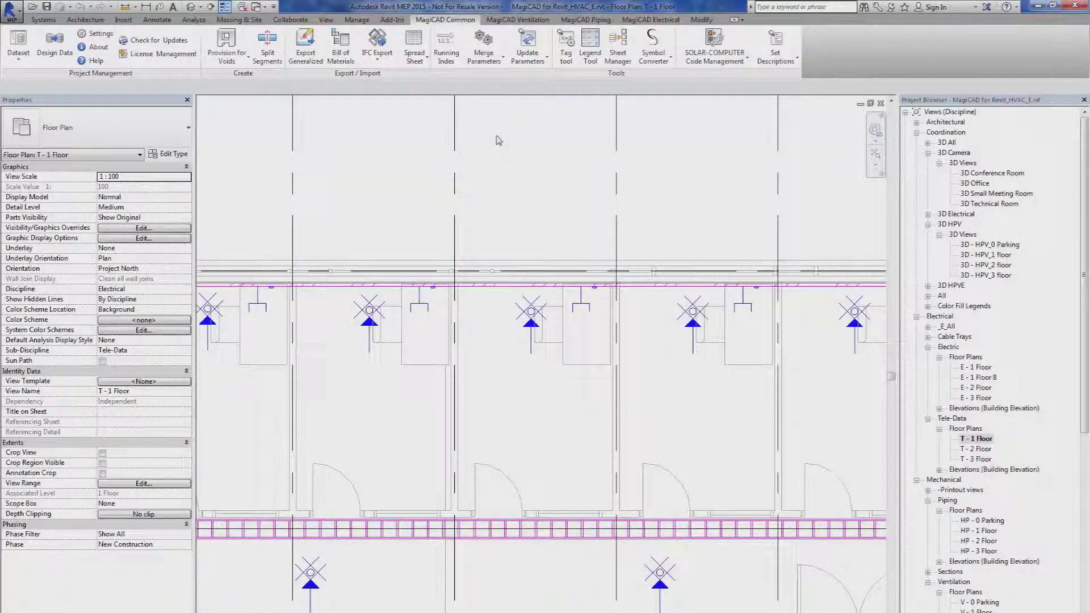
# - Open Parameter Configurations from the Merge Parameters menu on the MagiCAD Common tab
pyautogui.click(457, 21)
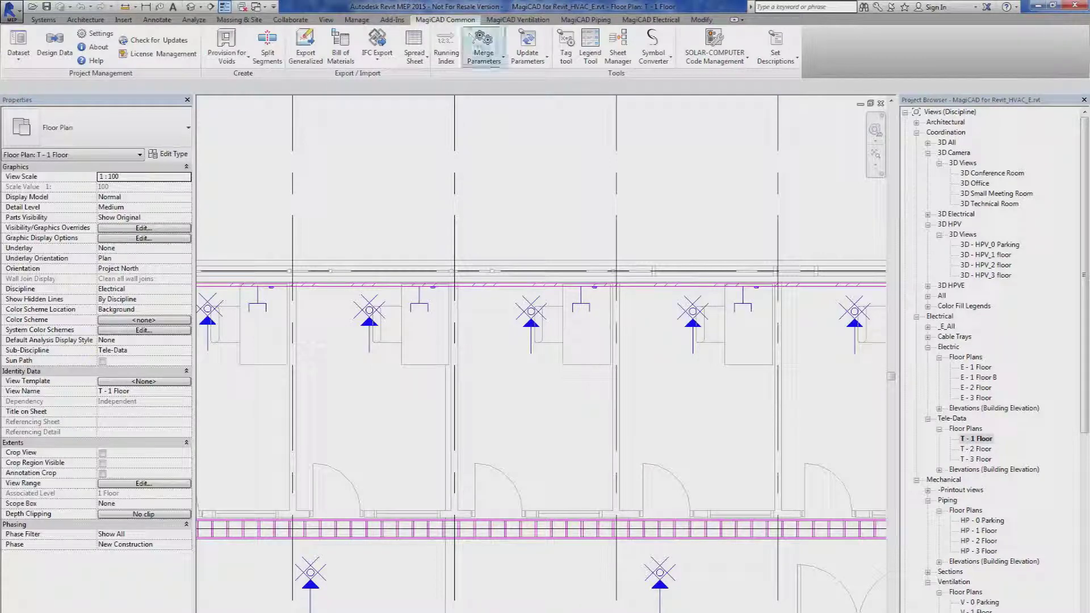
pyautogui.click(493, 67)
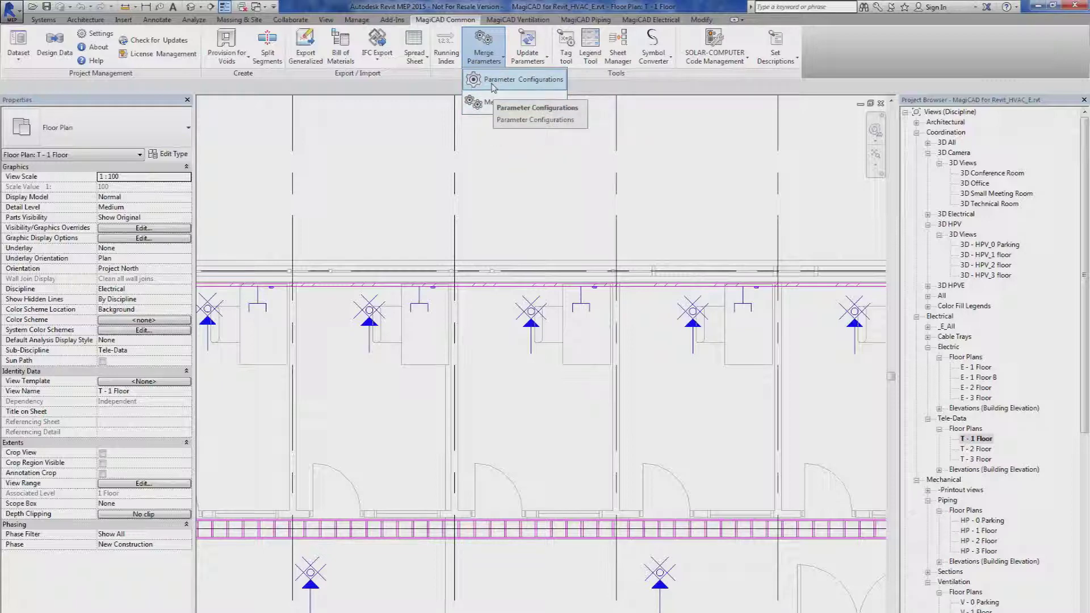
pyautogui.click(492, 85)
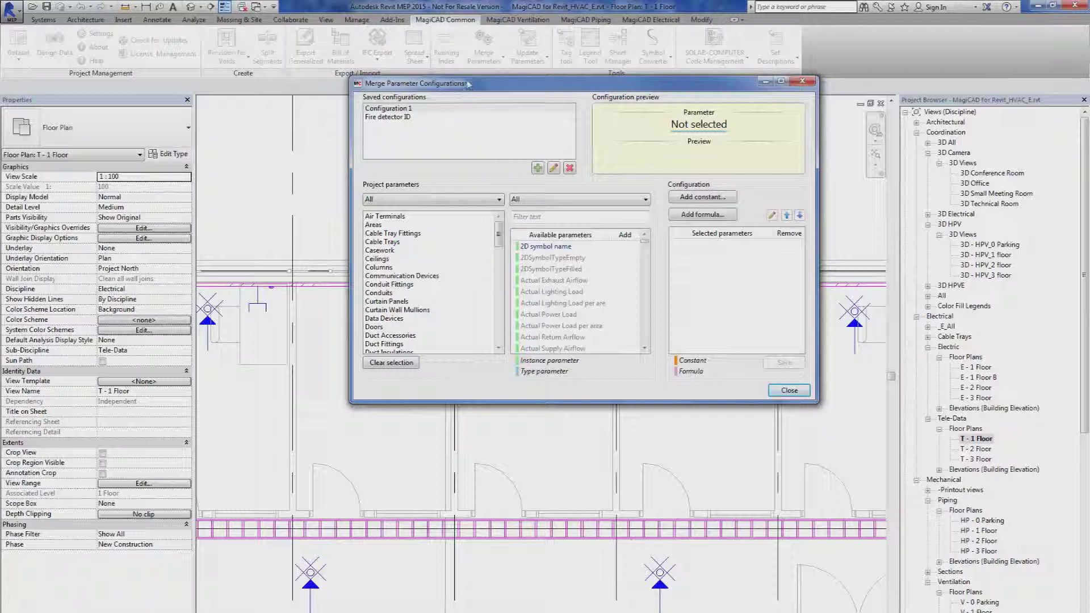
# - Add a new merge configuration named 'Data socket ID'
pyautogui.moveTo(466, 84); pyautogui.dragTo(440, 91)
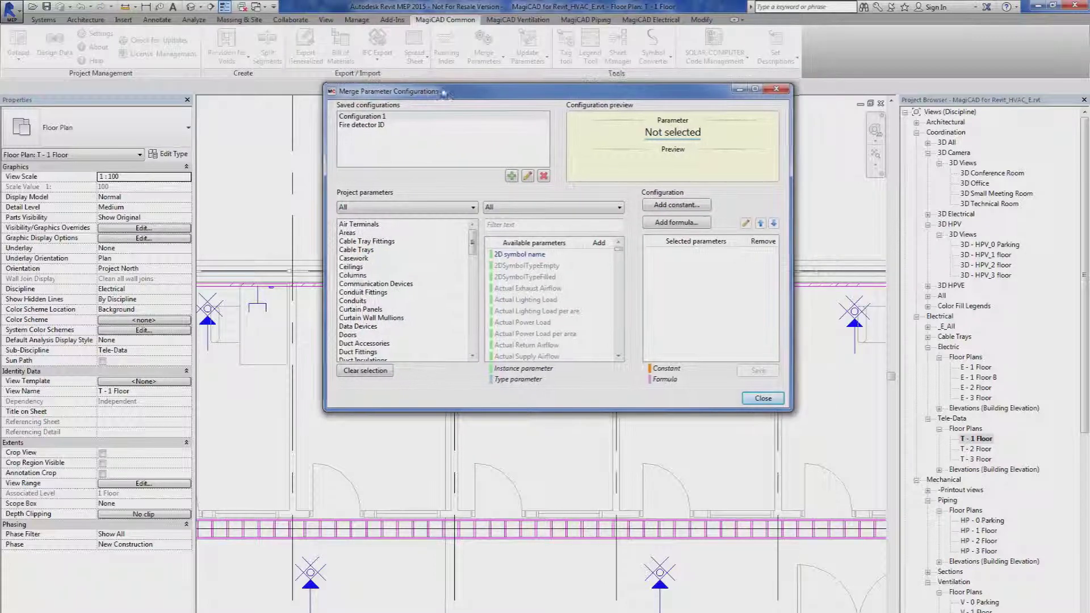
pyautogui.click(511, 176)
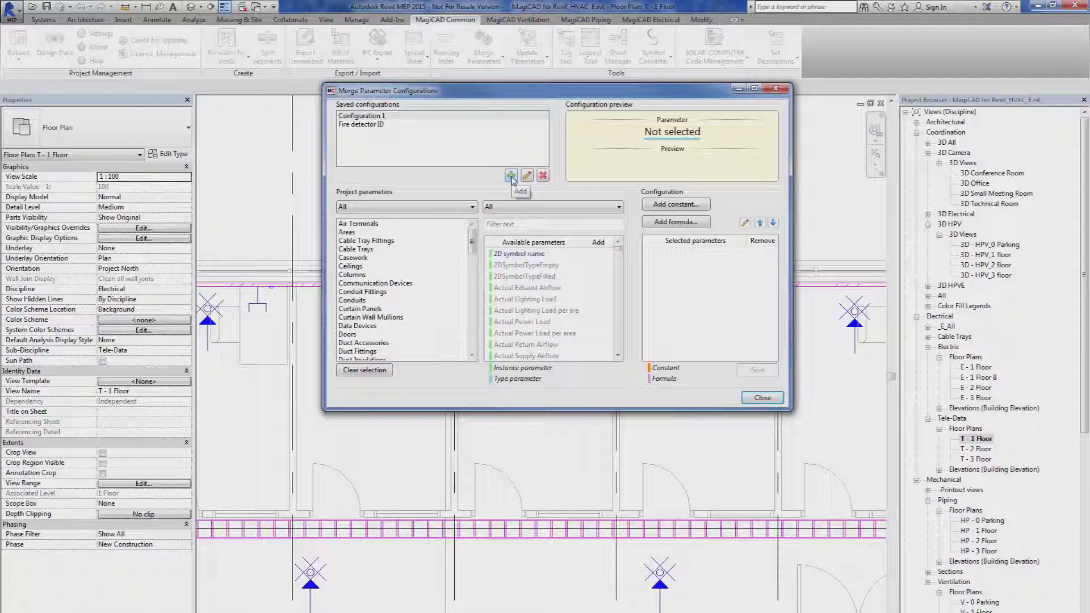
pyautogui.click(510, 176)
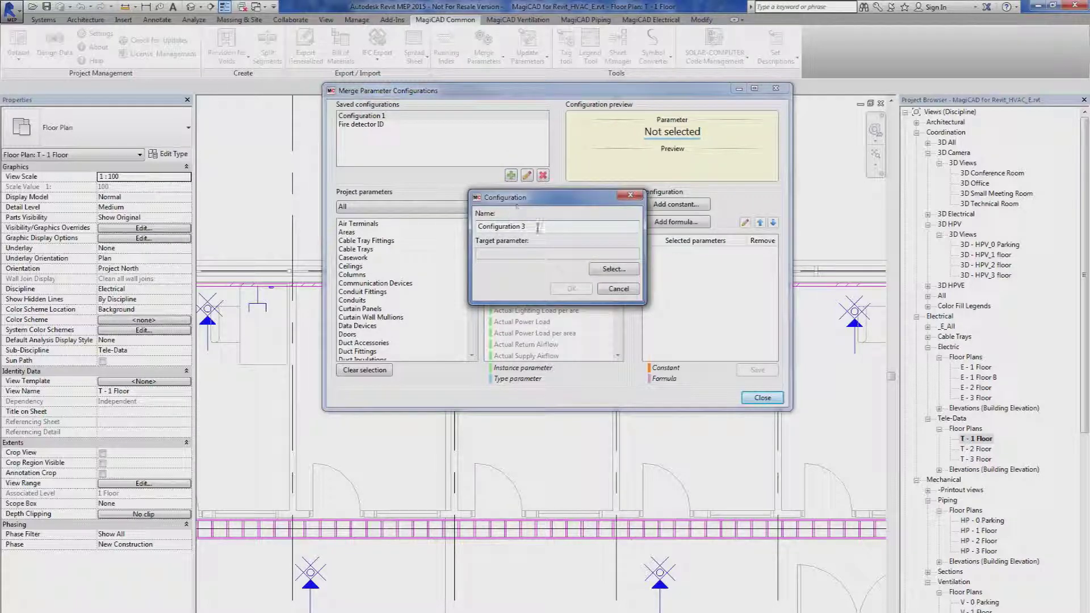
pyautogui.write('Data socket ID')
# - Set the Mark parameter as the configuration's target and save it
pyautogui.click(612, 272)
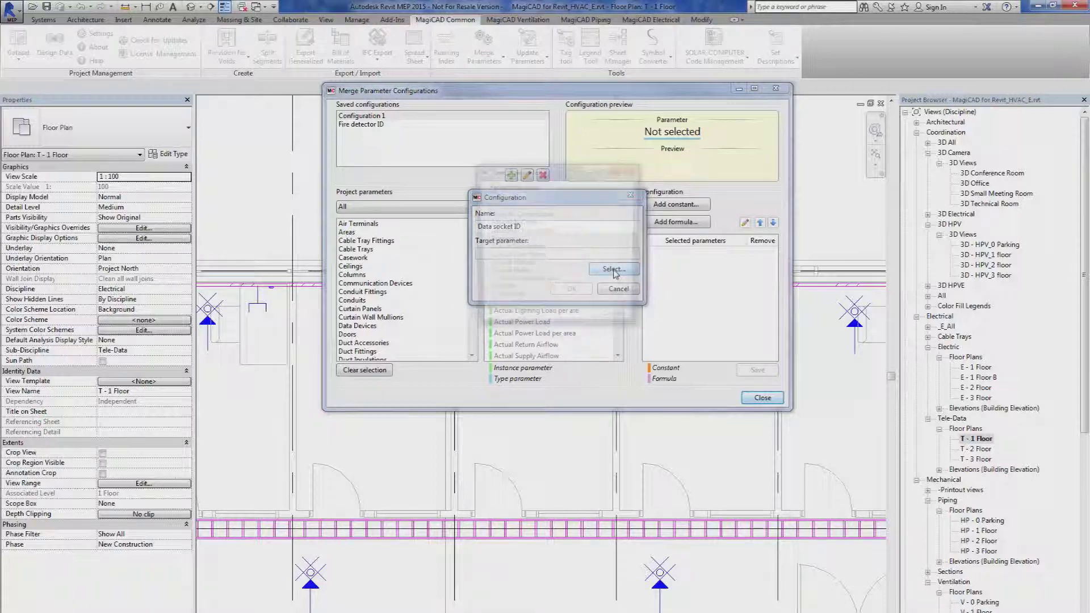
pyautogui.click(533, 199)
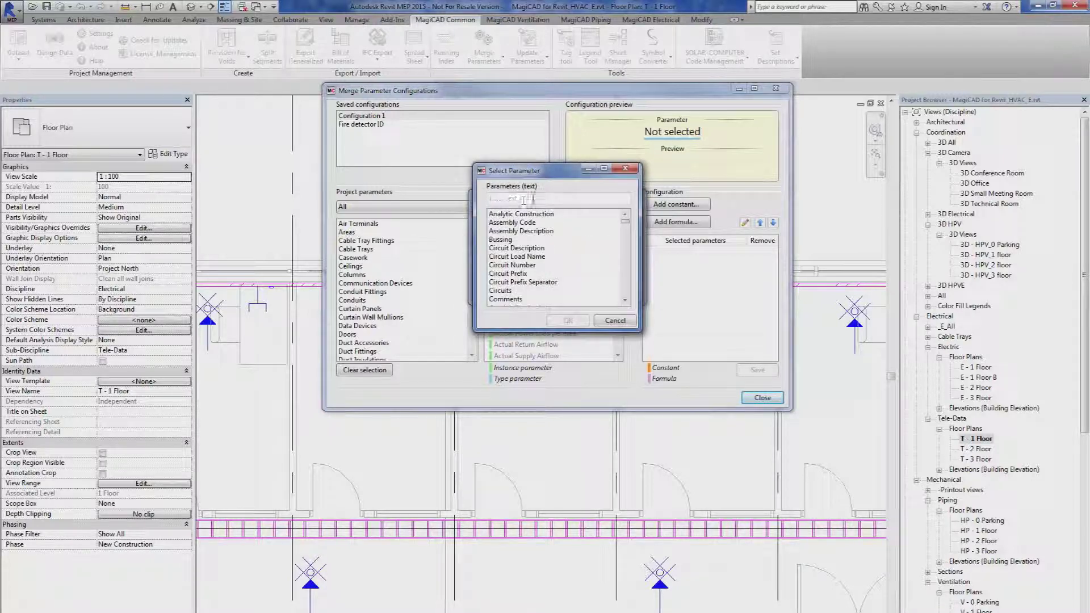
pyautogui.write('mark')
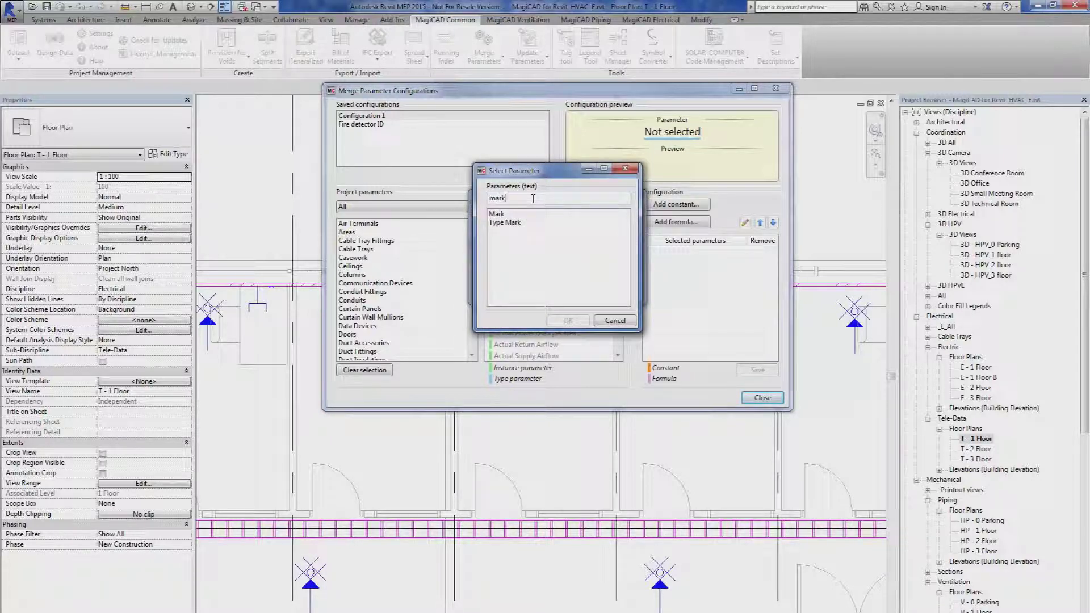
pyautogui.click(496, 214)
pyautogui.click(569, 322)
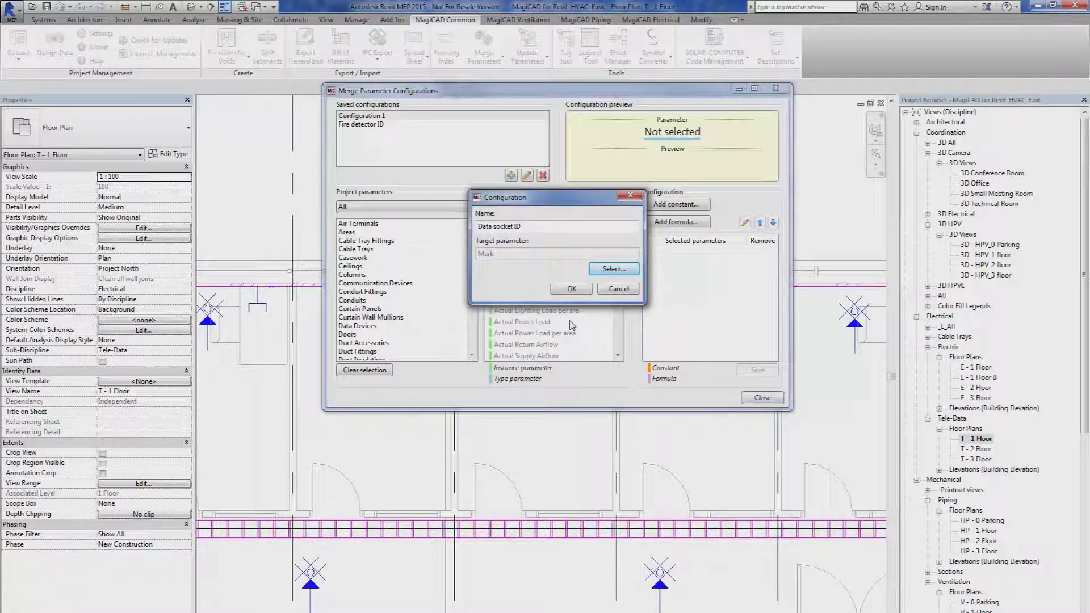
pyautogui.click(572, 290)
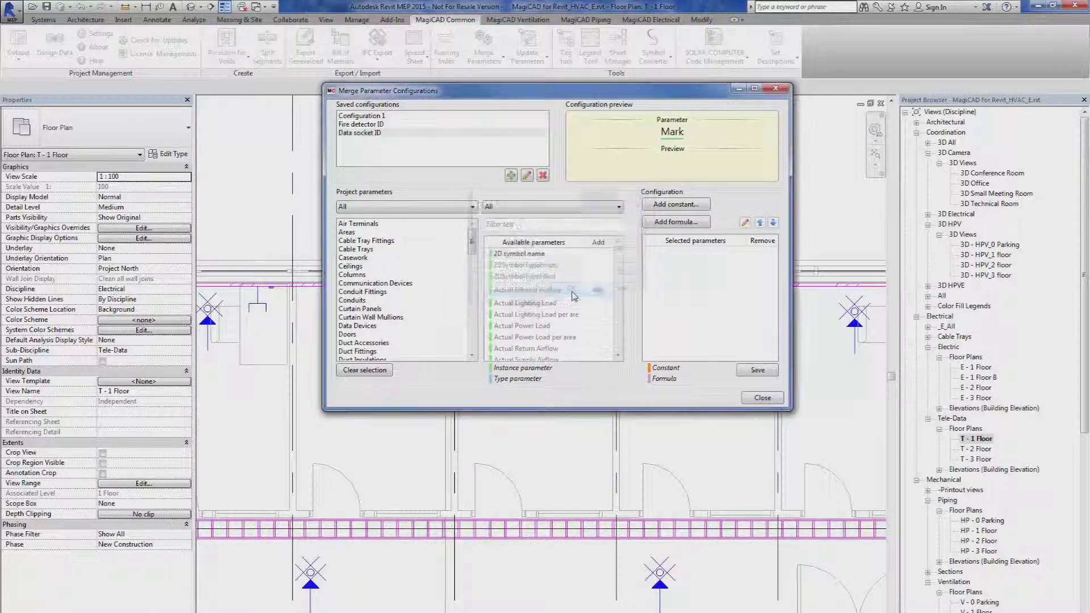
# - Keep only the Electrical project parameter category and list the Data Devices parameters
pyautogui.click(375, 207)
pyautogui.click(342, 218)
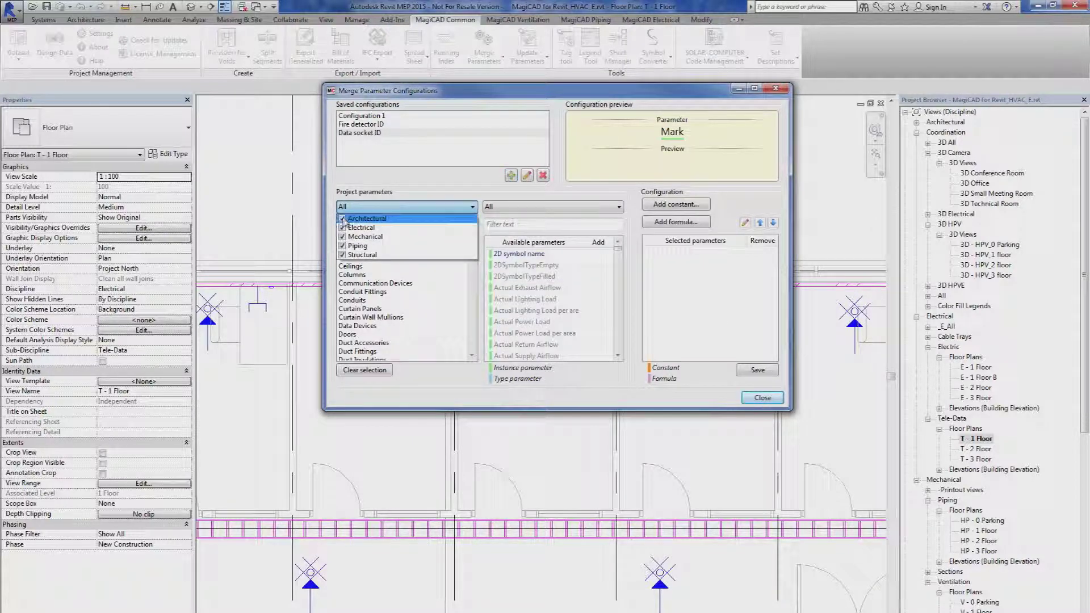
pyautogui.click(342, 227)
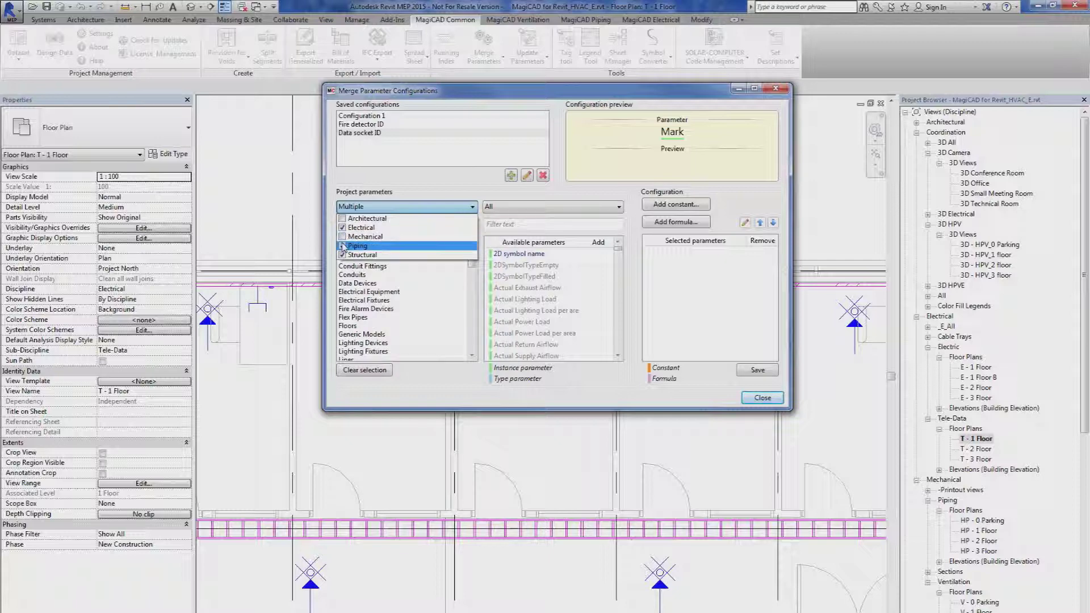
pyautogui.click(343, 255)
pyautogui.click(441, 187)
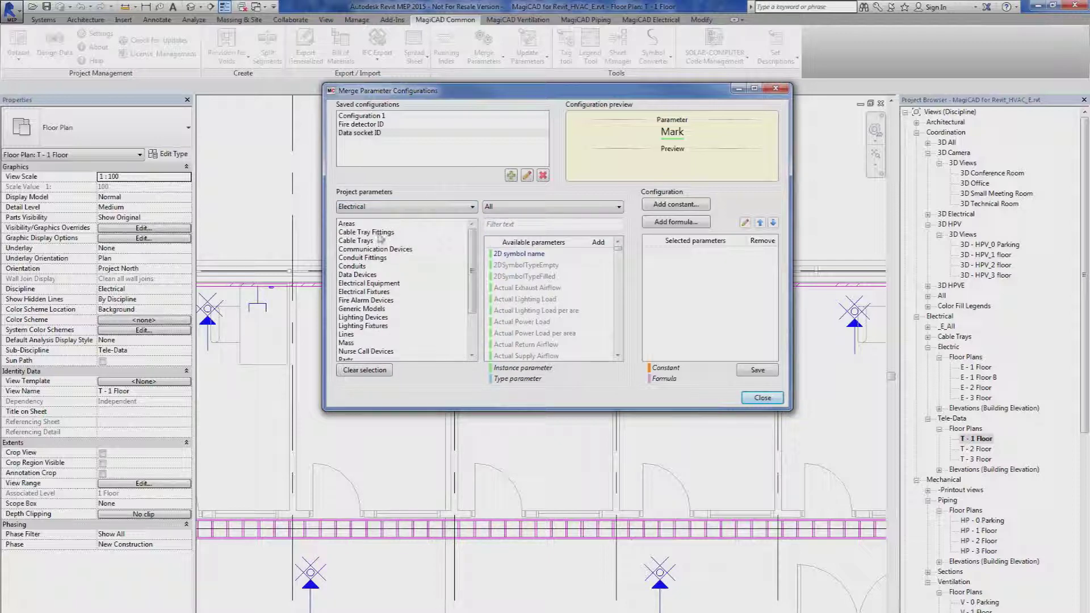
pyautogui.click(356, 275)
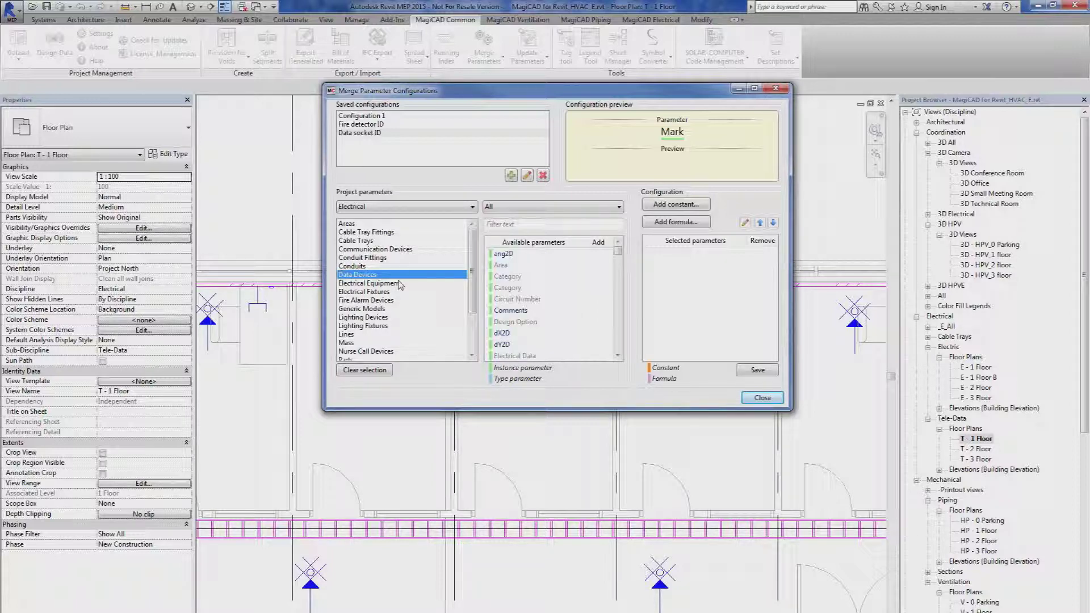
pyautogui.click(513, 226)
# - Add Panel, magi_RI_1, magi_RI_2 and magi_RI_format to the merged parameters
pyautogui.write('Pane')
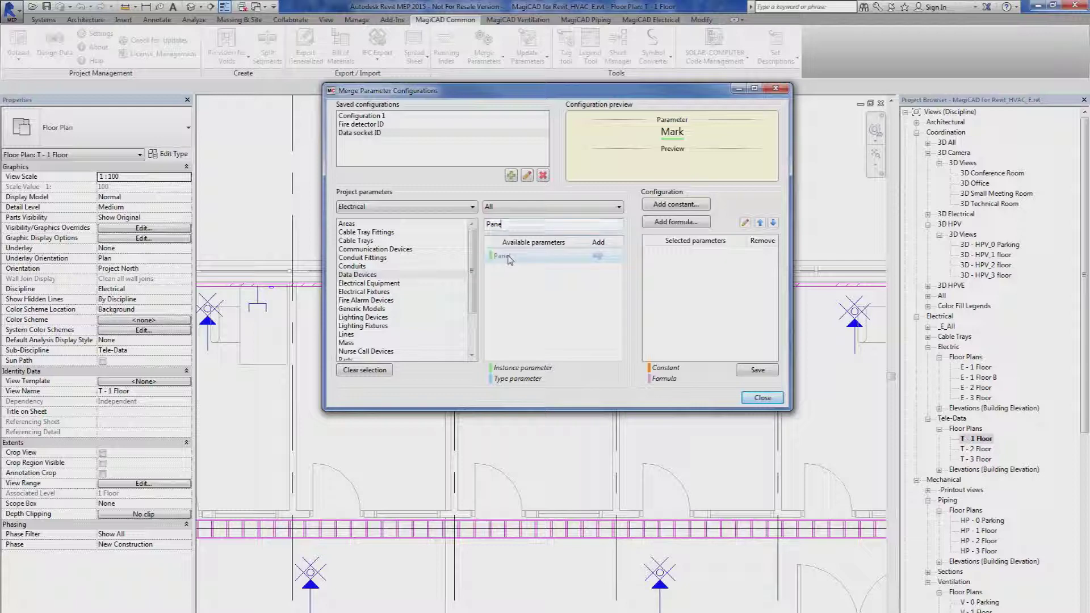
pyautogui.click(598, 256)
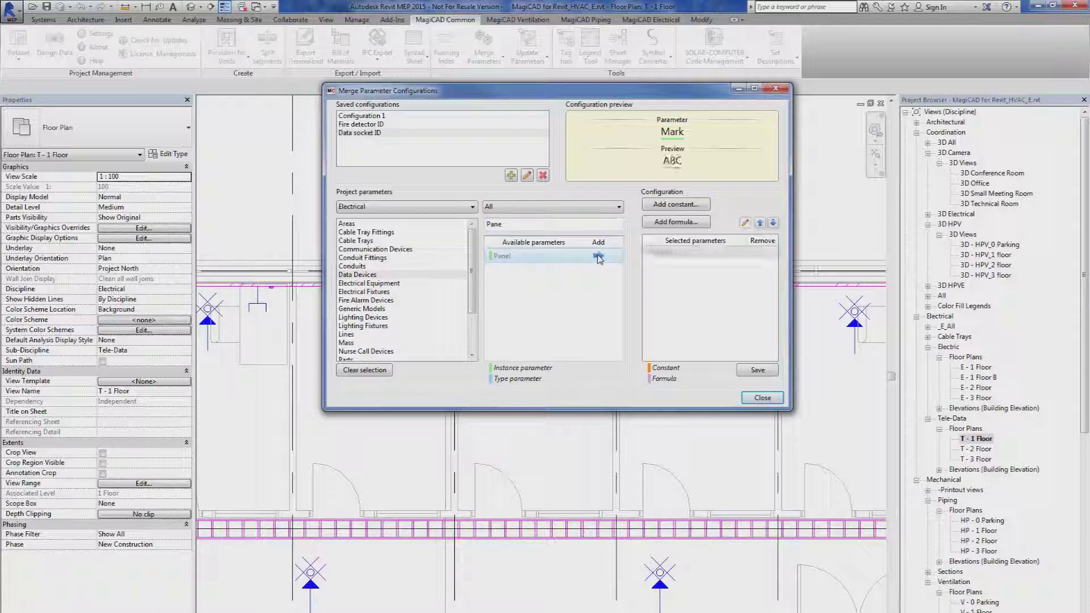
pyautogui.click(526, 226)
pyautogui.press('BackSpace')
pyautogui.press('BackSpace')
pyautogui.press('BackSpace')
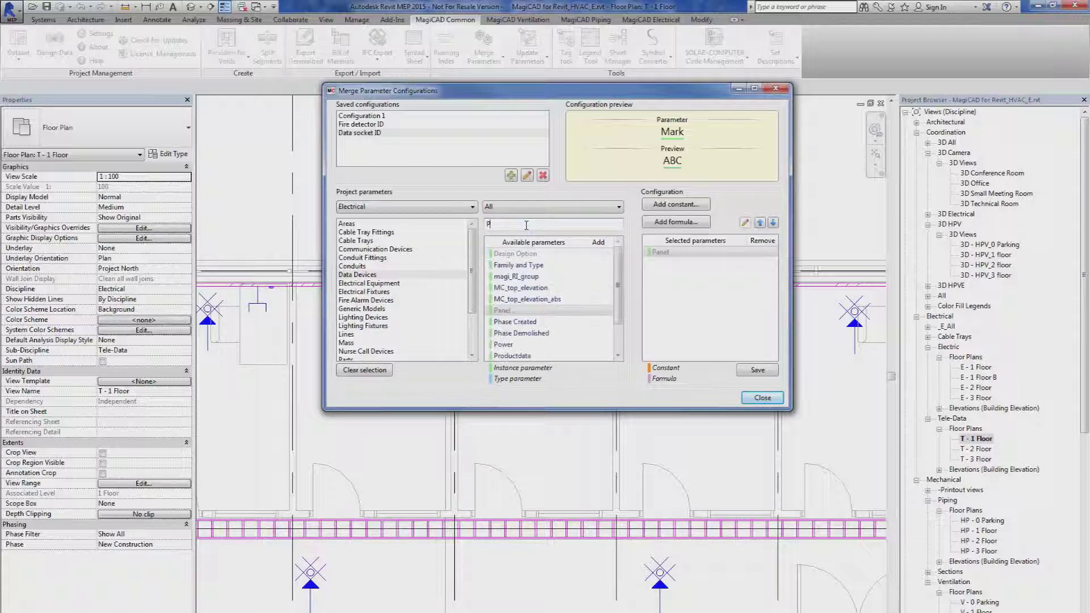
pyautogui.press('BackSpace')
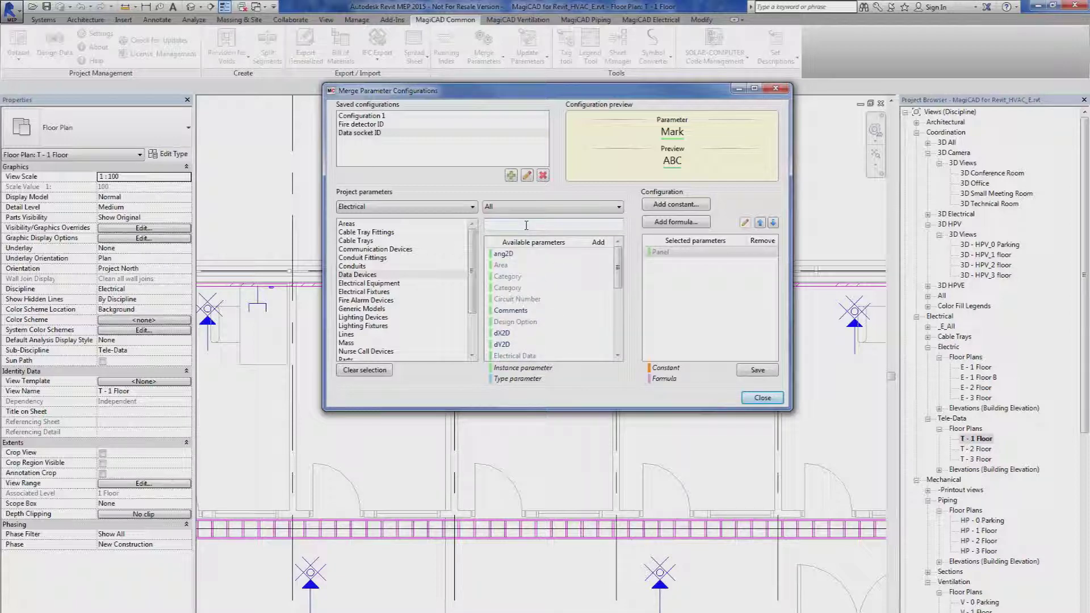
pyautogui.write('magi')
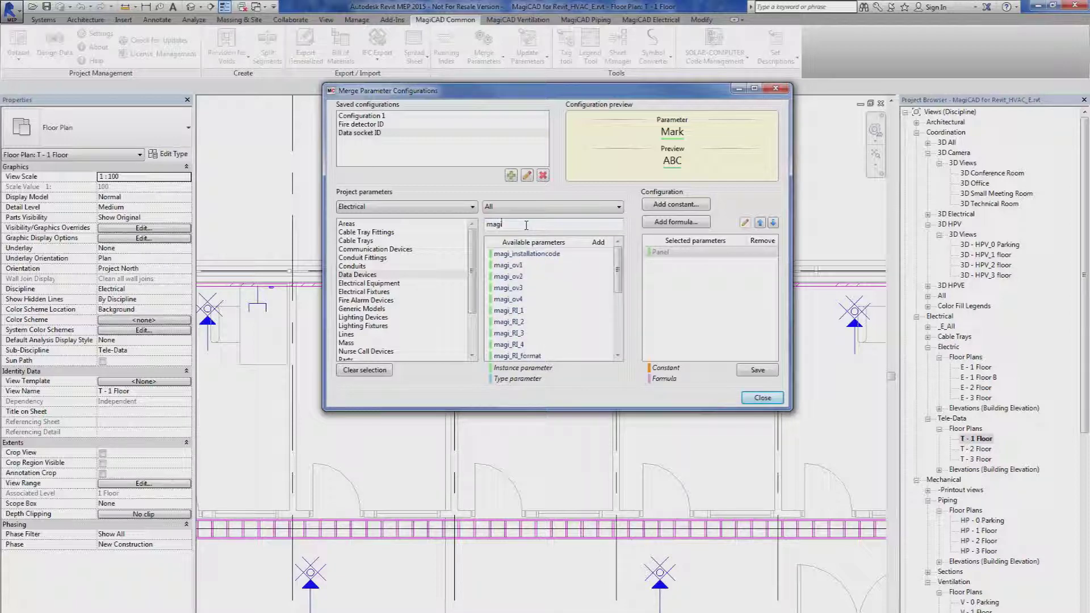
pyautogui.write('_RI')
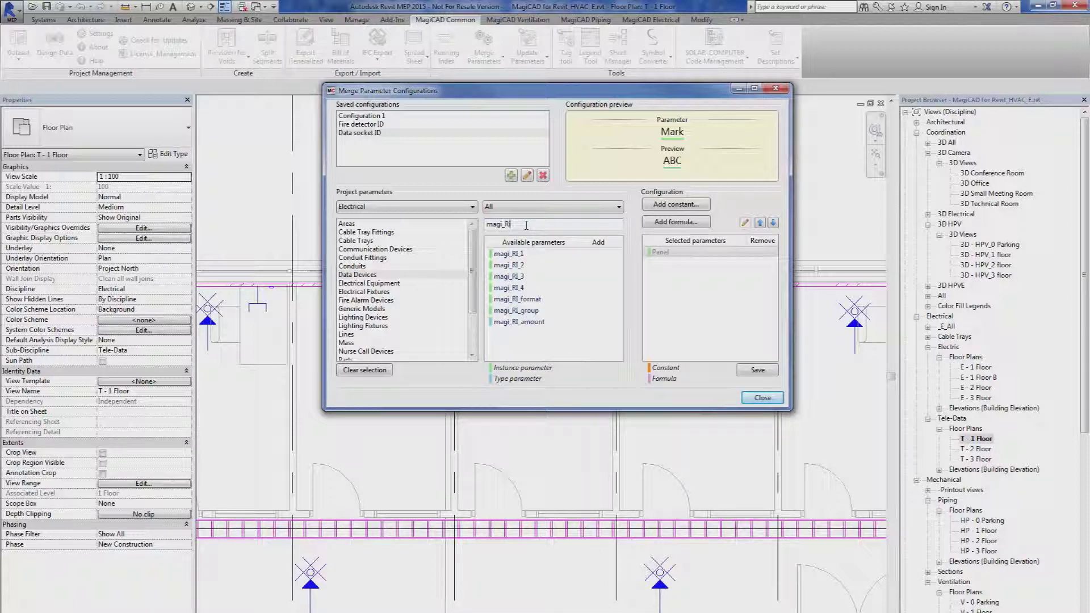
pyautogui.moveTo(520, 258)
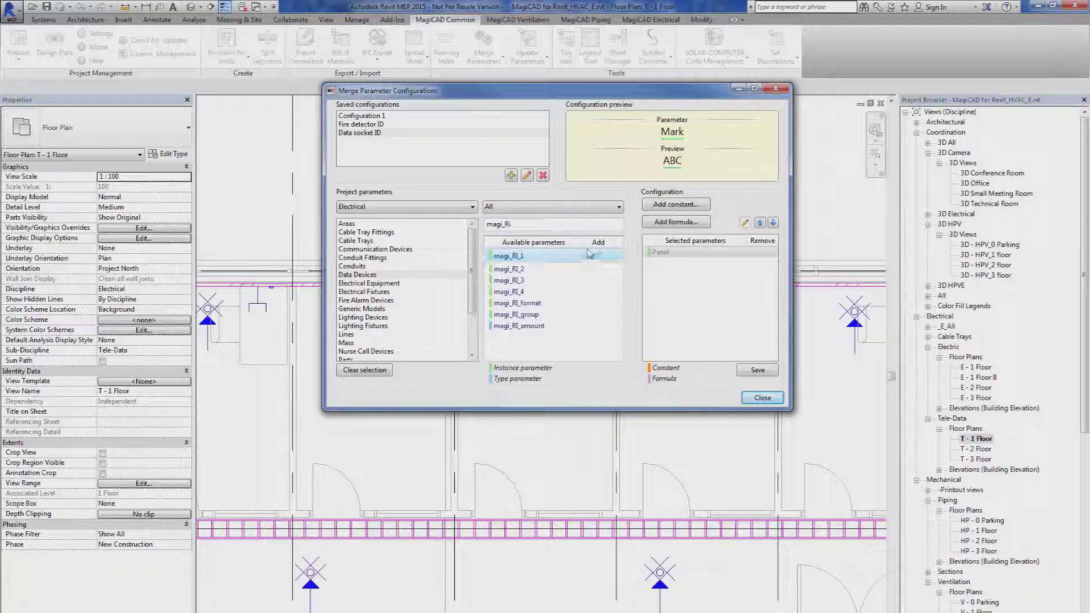
pyautogui.click(598, 256)
pyautogui.moveTo(602, 270)
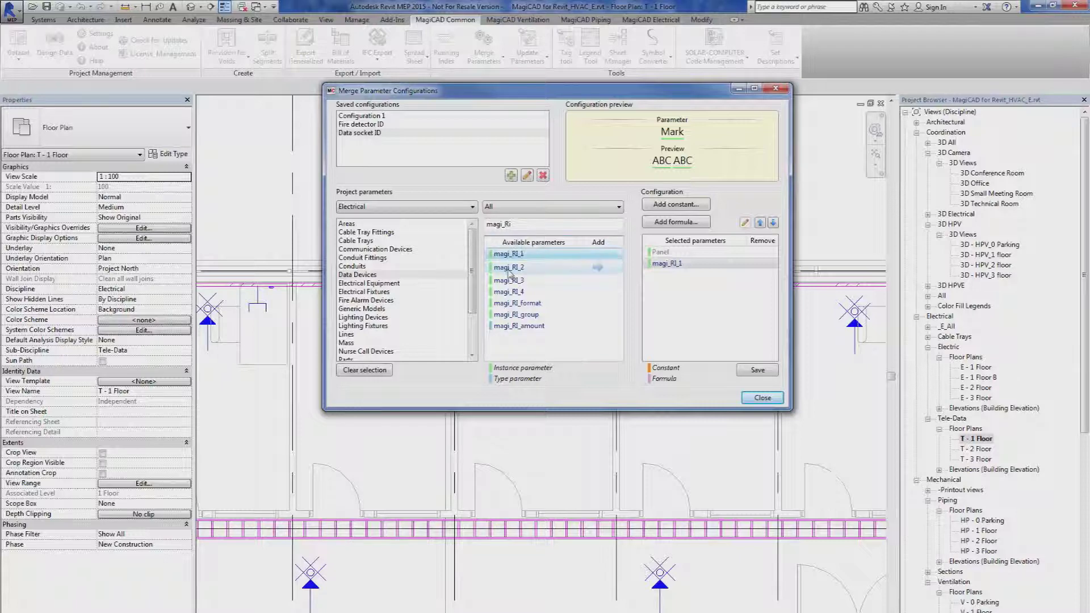
pyautogui.click(600, 267)
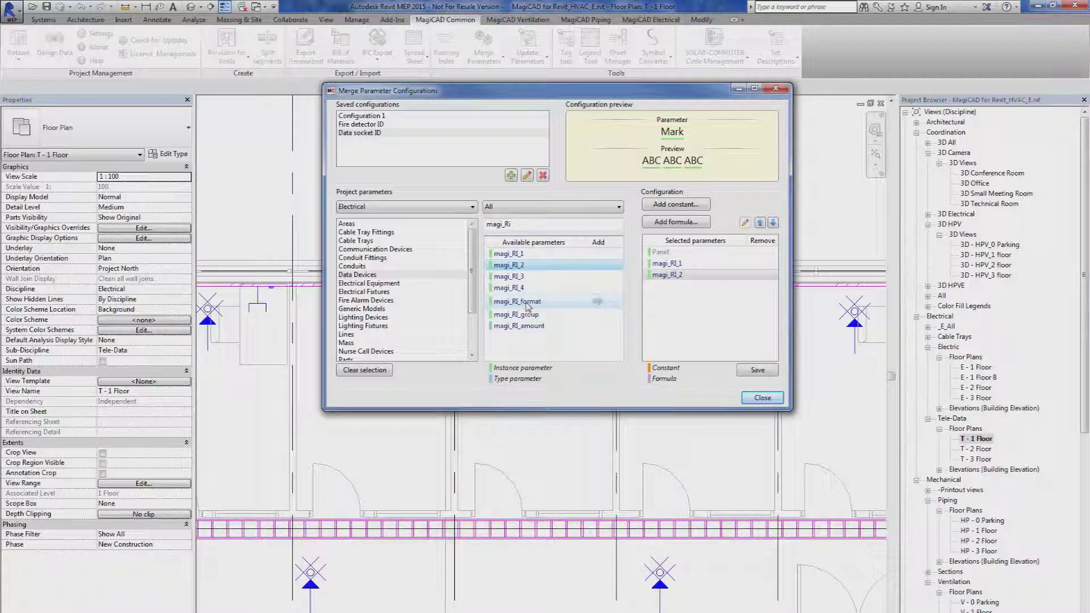
pyautogui.click(598, 304)
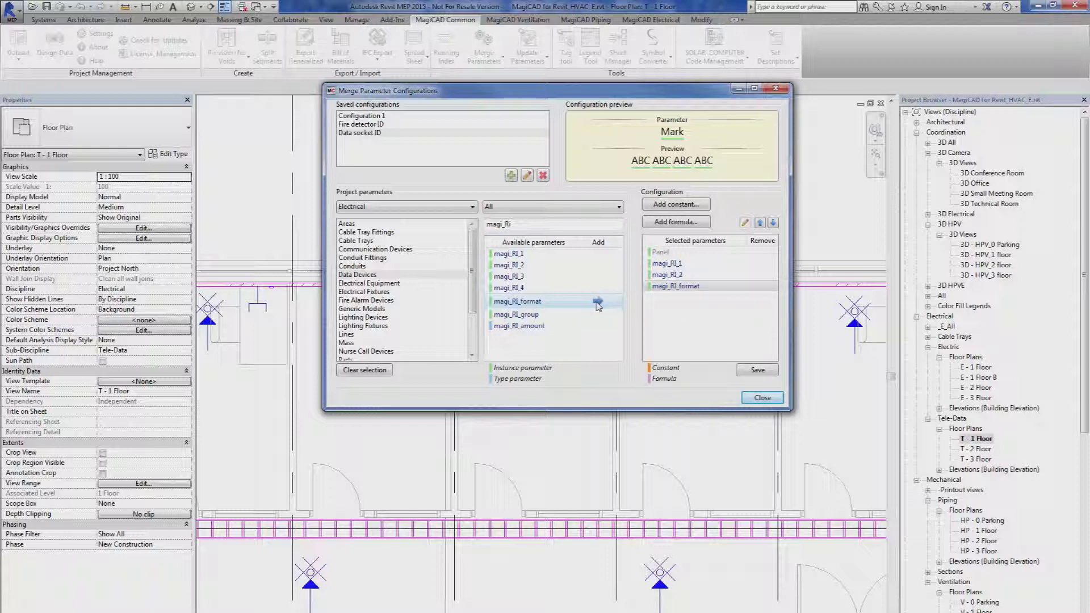
# - Move magi_RI_format up to sit directly below Panel
pyautogui.click(678, 289)
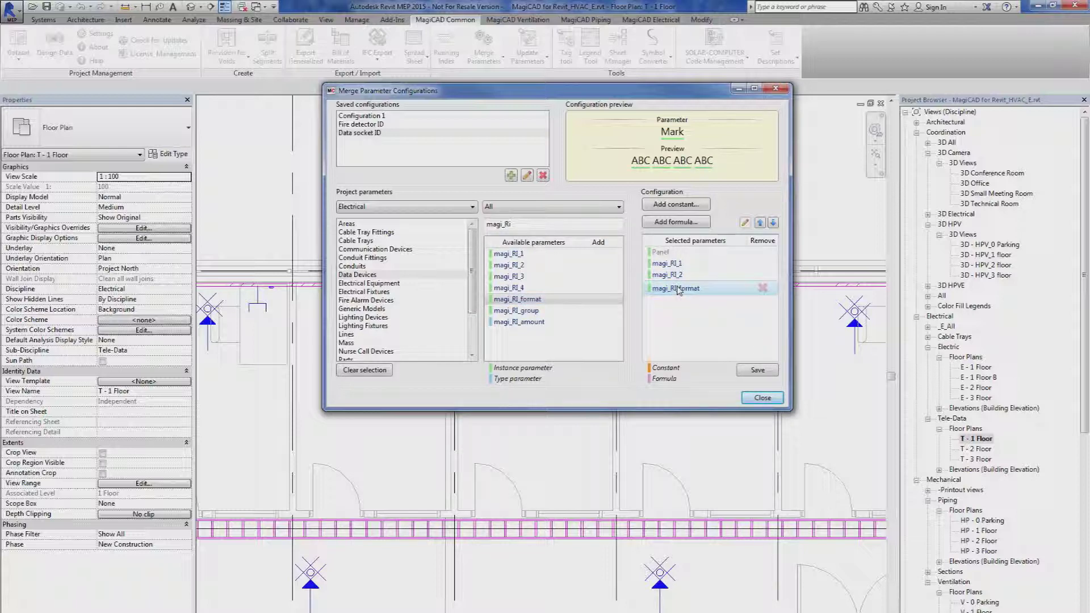
pyautogui.click(761, 224)
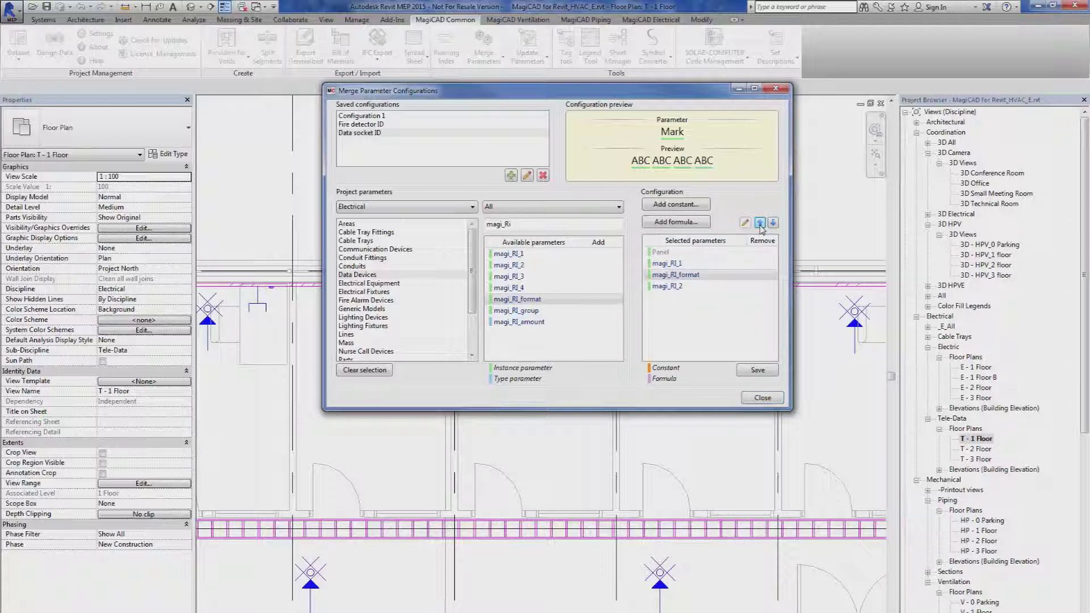
pyautogui.click(760, 225)
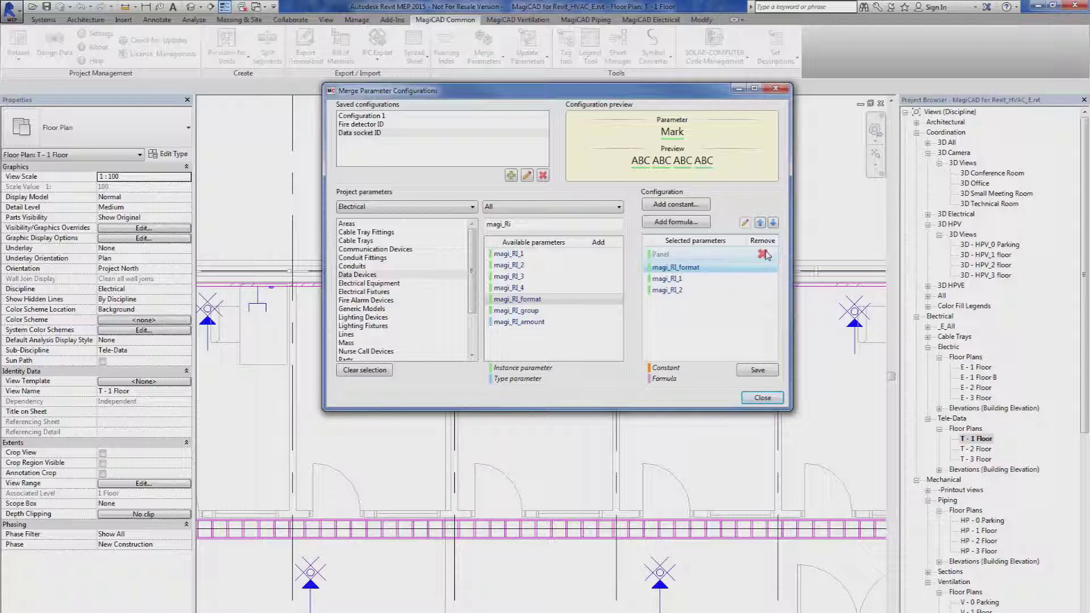
# - Add a '.' constant and place it just below Panel
pyautogui.click(691, 210)
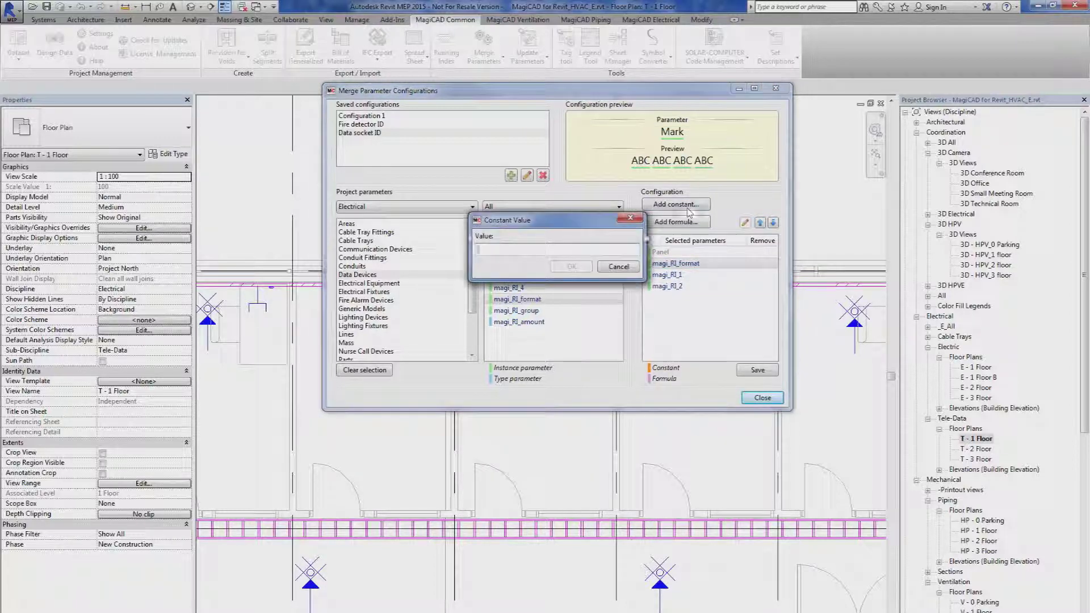
pyautogui.write('.')
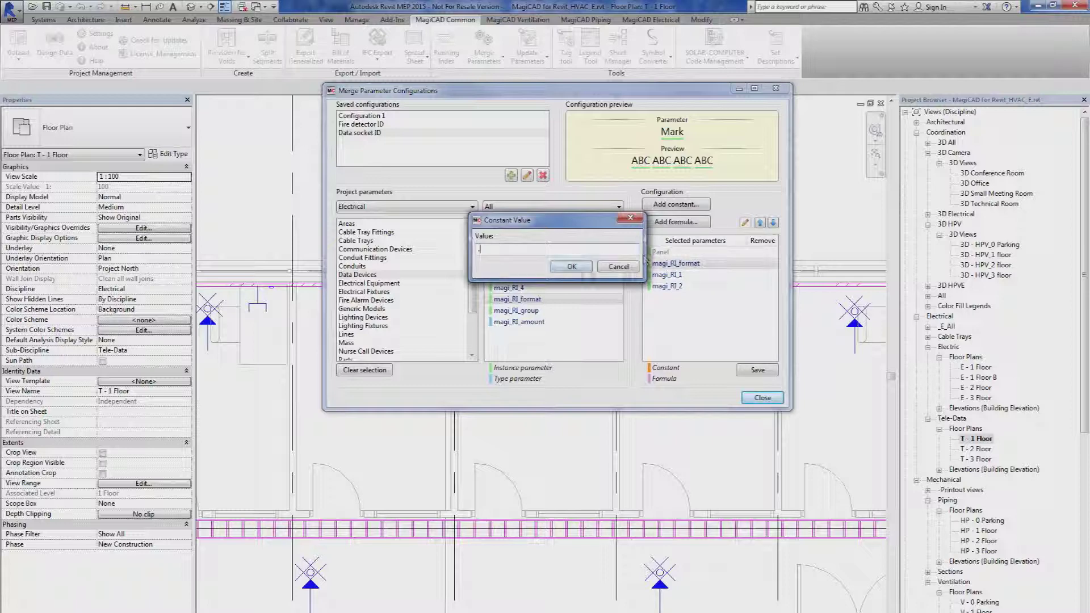
pyautogui.click(571, 266)
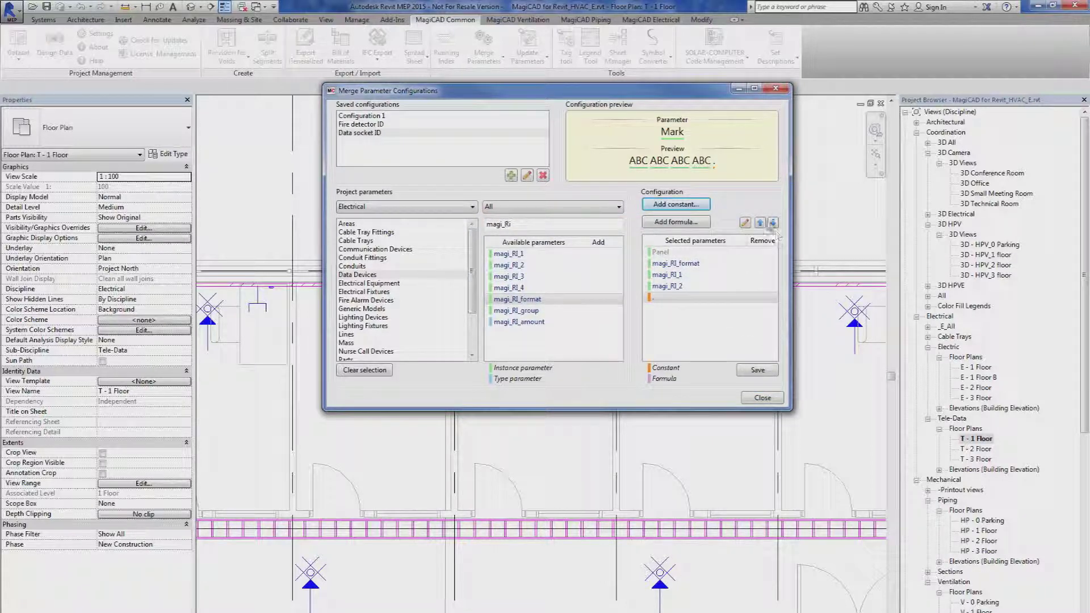
pyautogui.click(760, 223)
pyautogui.click(760, 223)
pyautogui.click(760, 223)
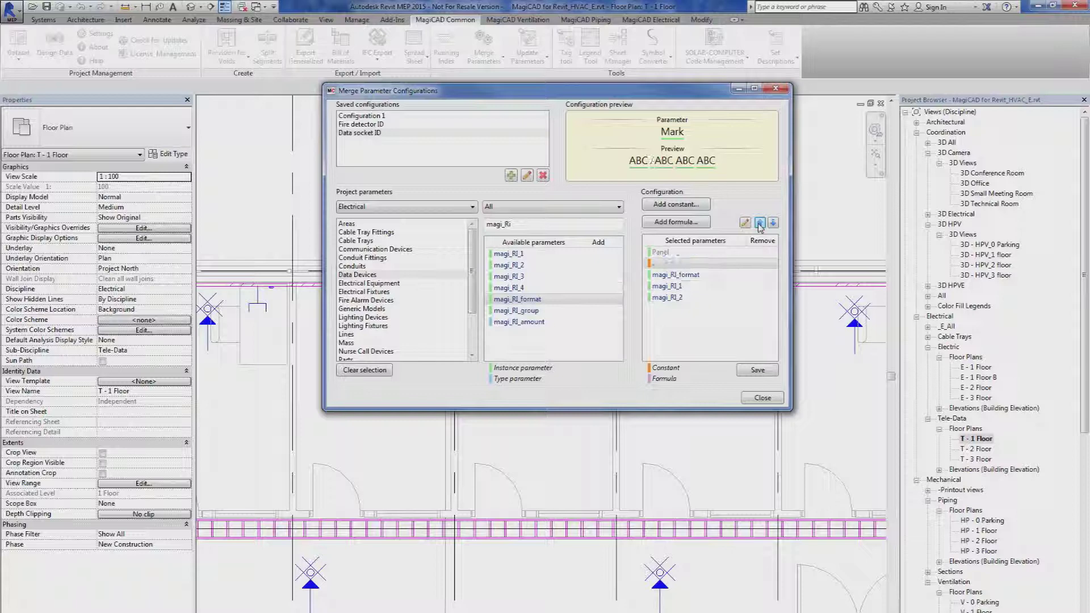
# - Add a second '.' constant below magi_RI_format
pyautogui.click(689, 207)
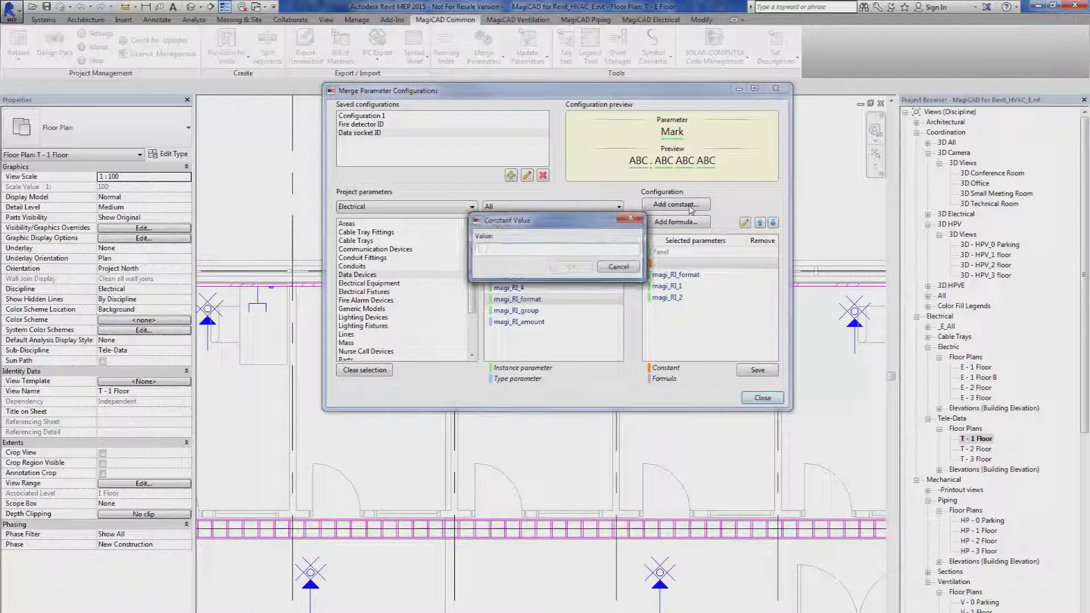
pyautogui.write('.')
pyautogui.click(585, 266)
pyautogui.click(760, 223)
pyautogui.click(760, 224)
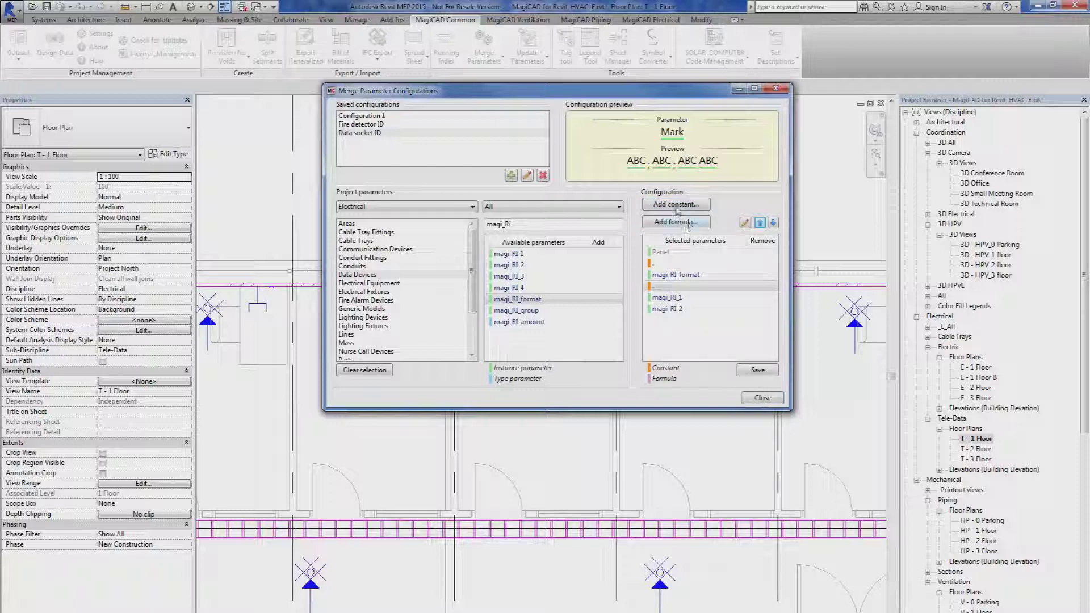
# - Add a third '.' constant between magi_RI_1 and magi_RI_2
pyautogui.click(677, 207)
pyautogui.write('.')
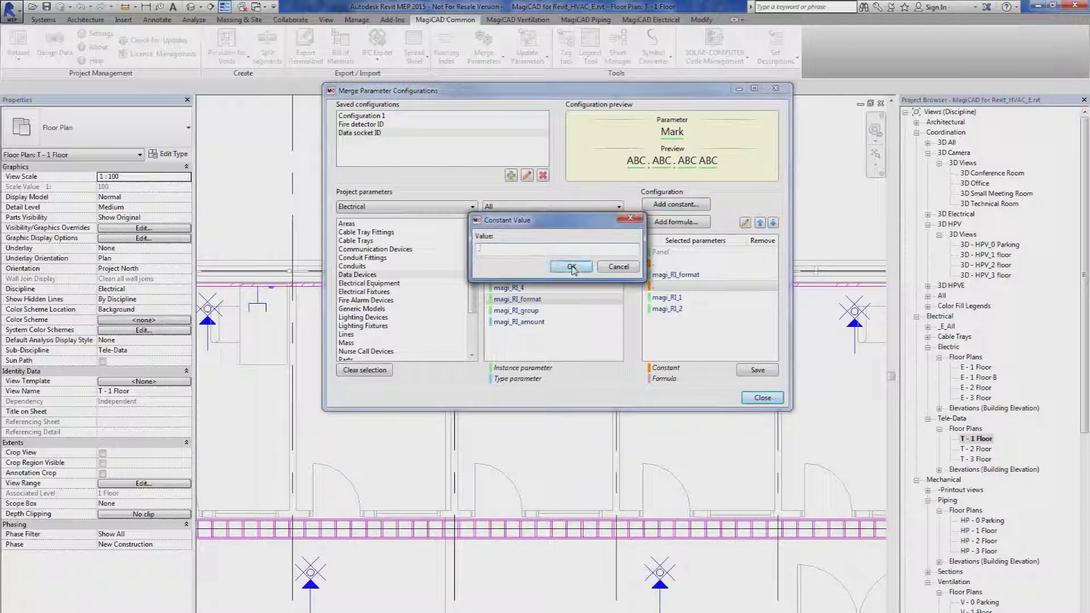
pyautogui.click(572, 266)
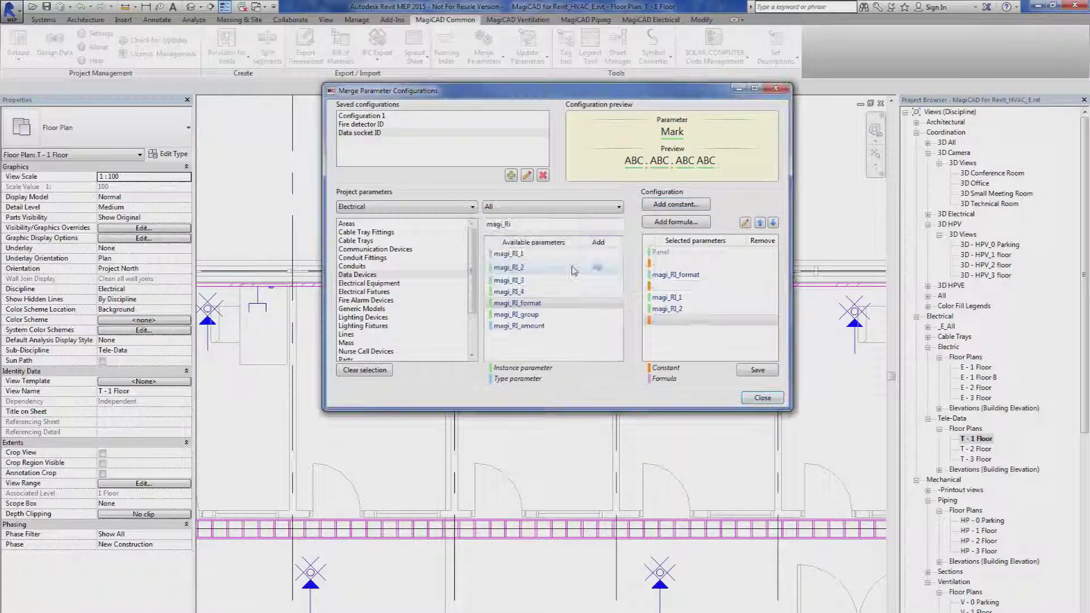
pyautogui.click(760, 223)
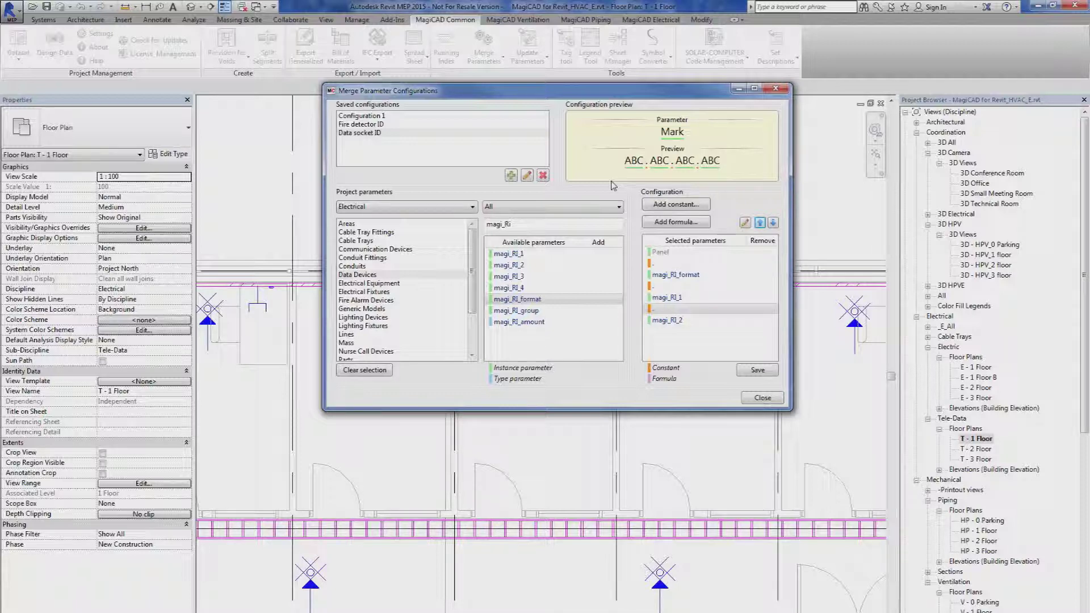
# - Check the order, then save Data socket ID as Panel.format.index1.index2 and close
pyautogui.moveTo(678, 275)
pyautogui.mouseDown()
pyautogui.moveTo(690, 265)
pyautogui.moveTo(694, 274)
pyautogui.mouseUp()
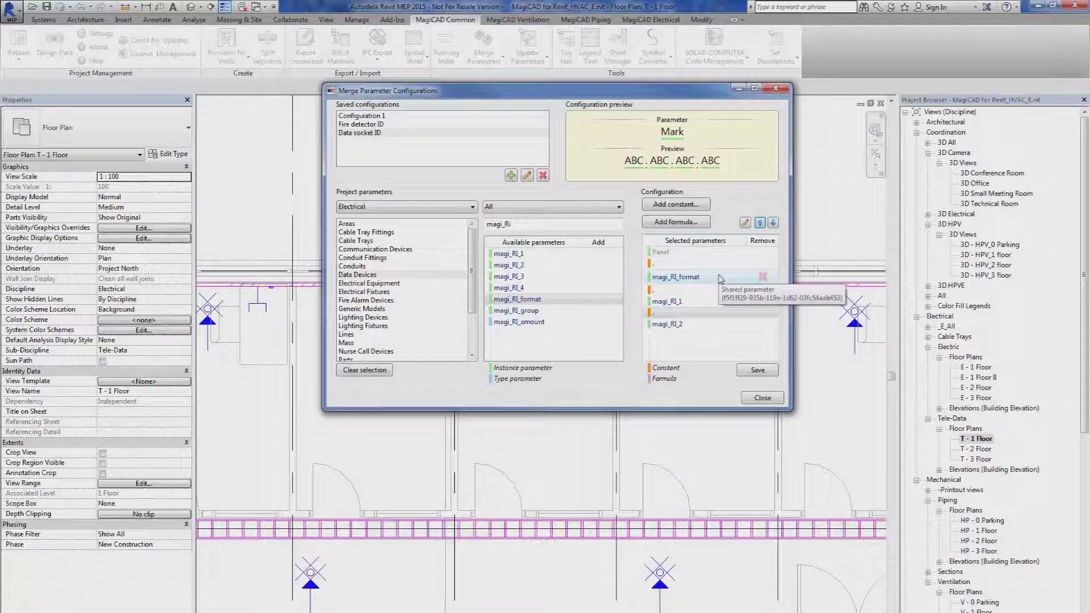
pyautogui.moveTo(708, 308); pyautogui.dragTo(709, 337)
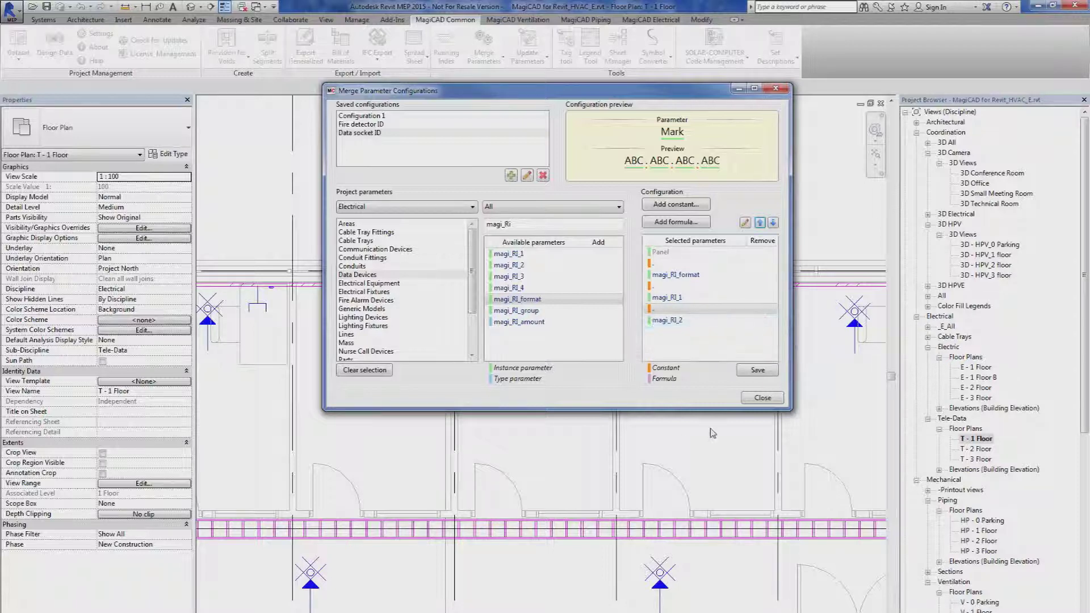
pyautogui.click(752, 373)
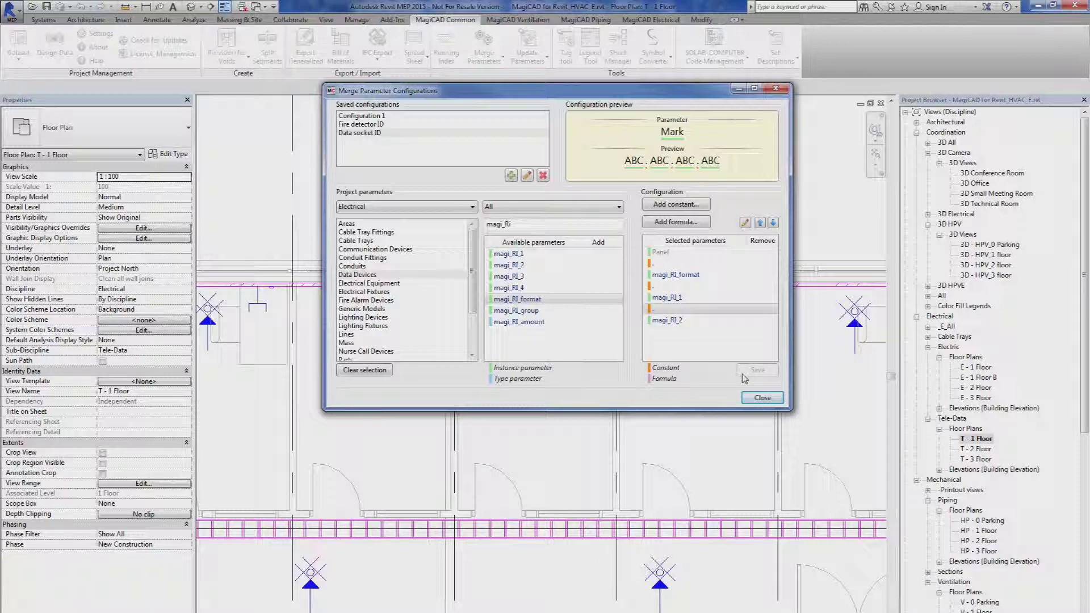
pyautogui.click(758, 400)
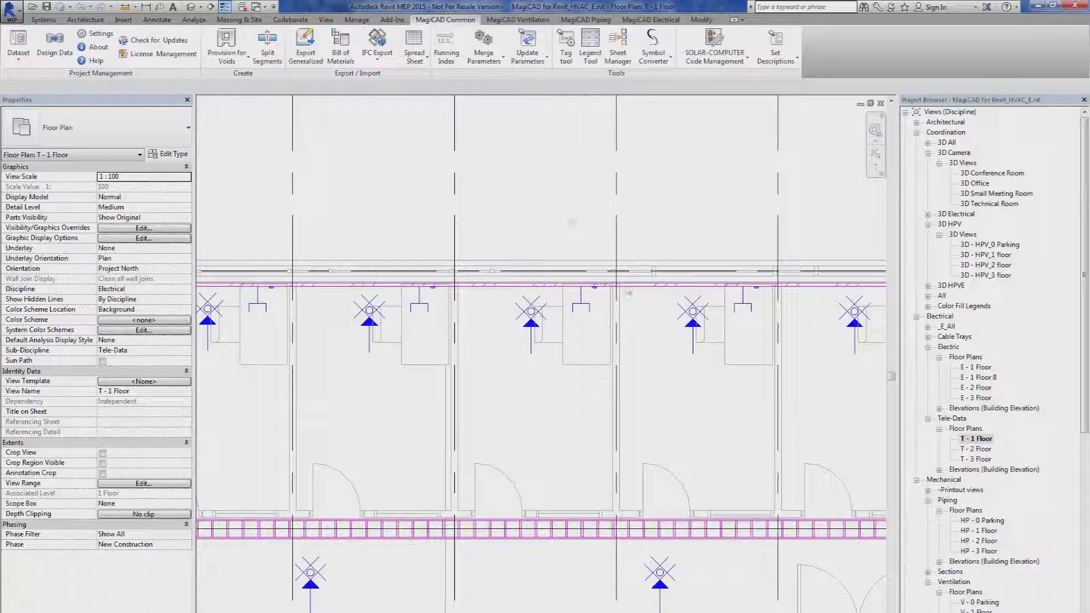
pyautogui.click(484, 57)
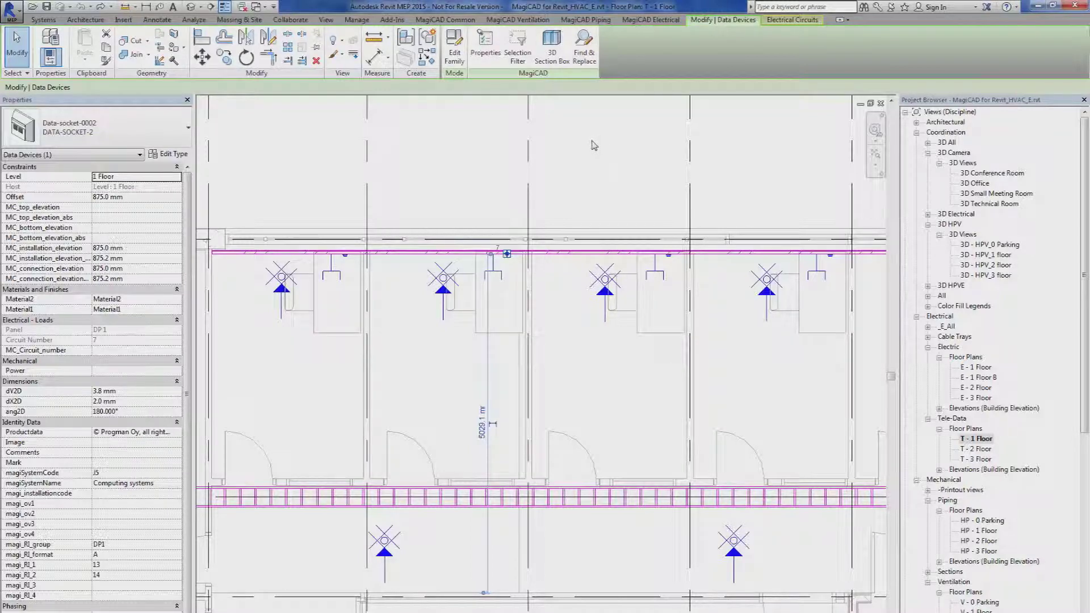
pyautogui.click(331, 275)
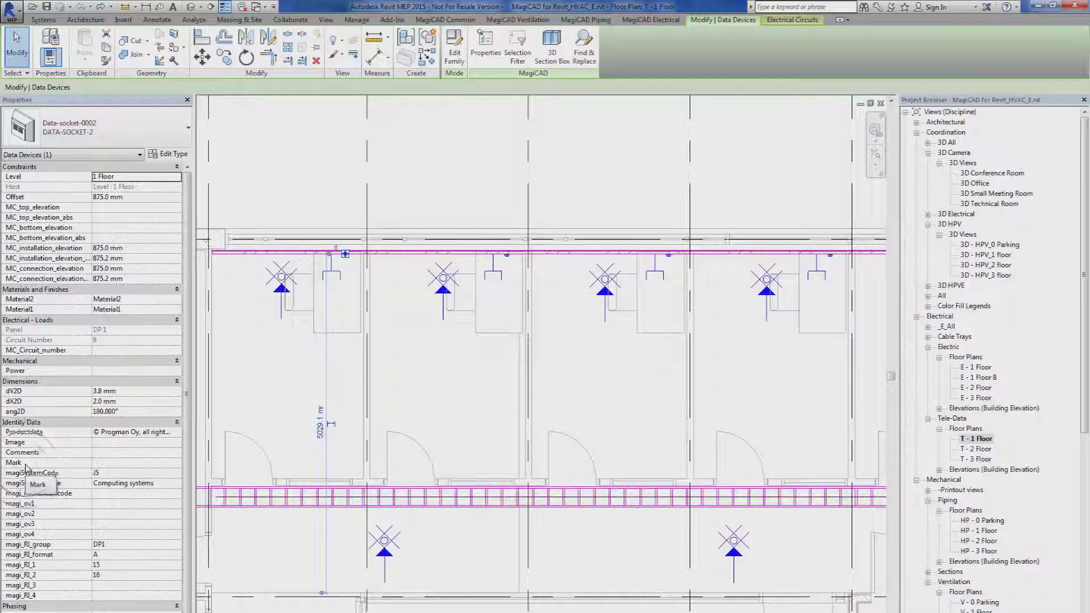
pyautogui.click(114, 472)
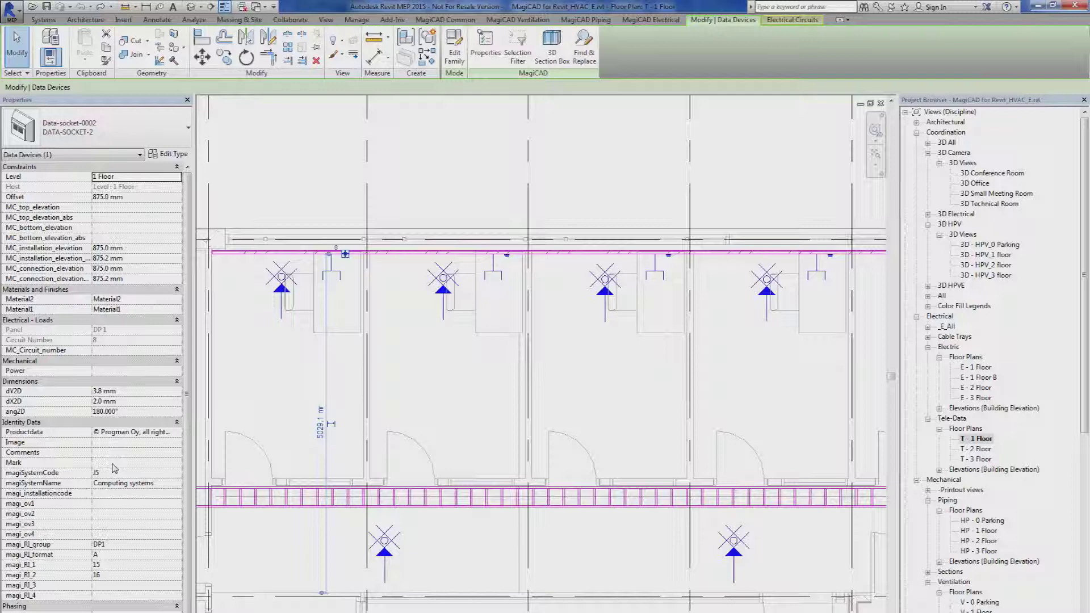
pyautogui.click(265, 179)
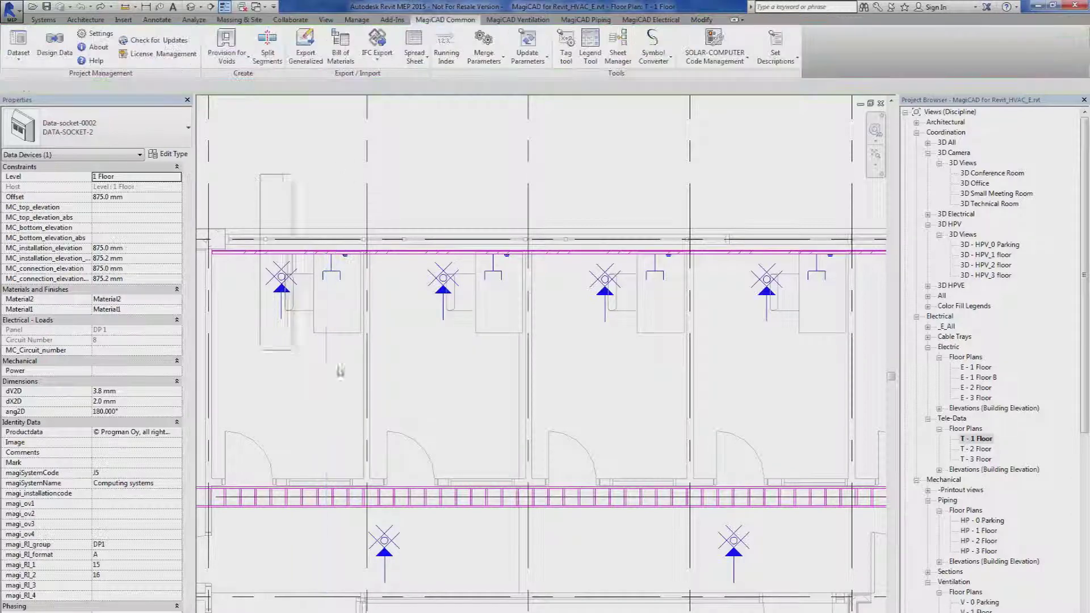
pyautogui.moveTo(340, 370); pyautogui.dragTo(859, 370)
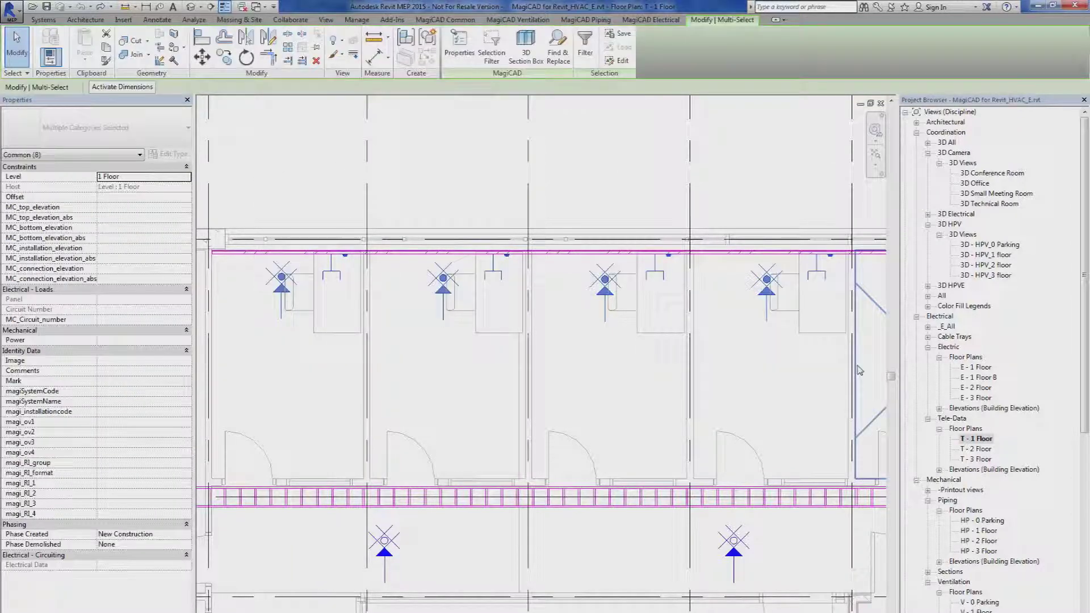
# - Start Merge Parameters on the selected data sockets from the MagiCAD Common tab
pyautogui.click(461, 20)
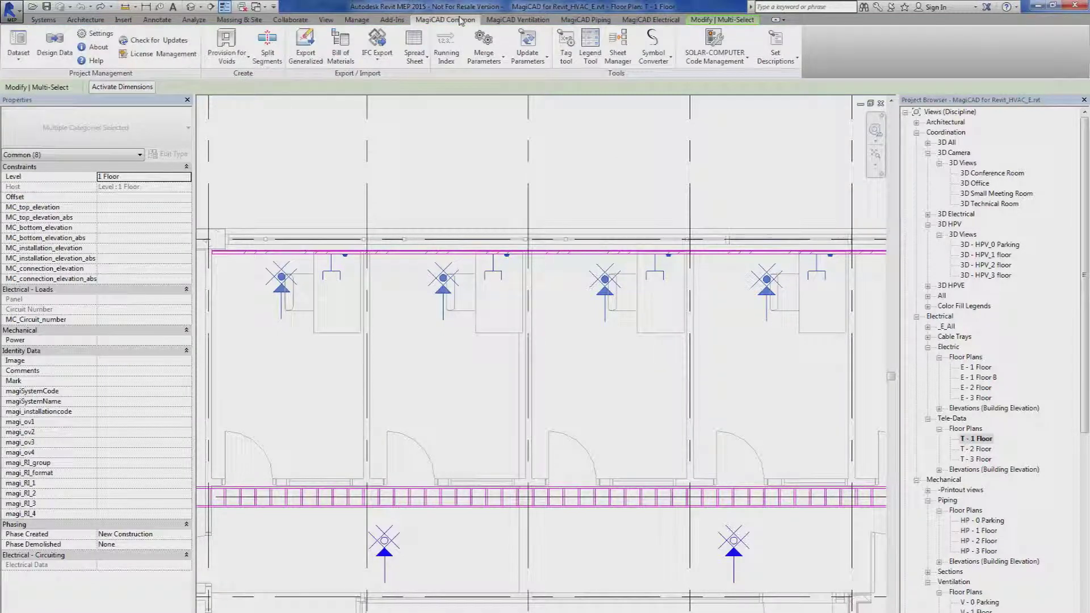
pyautogui.click(492, 61)
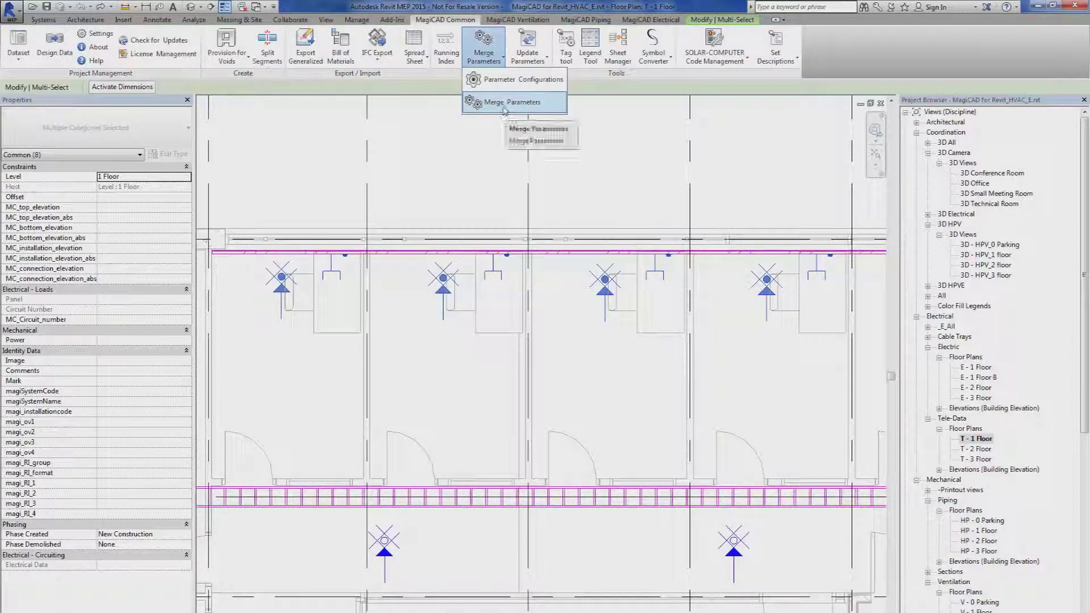
pyautogui.click(505, 108)
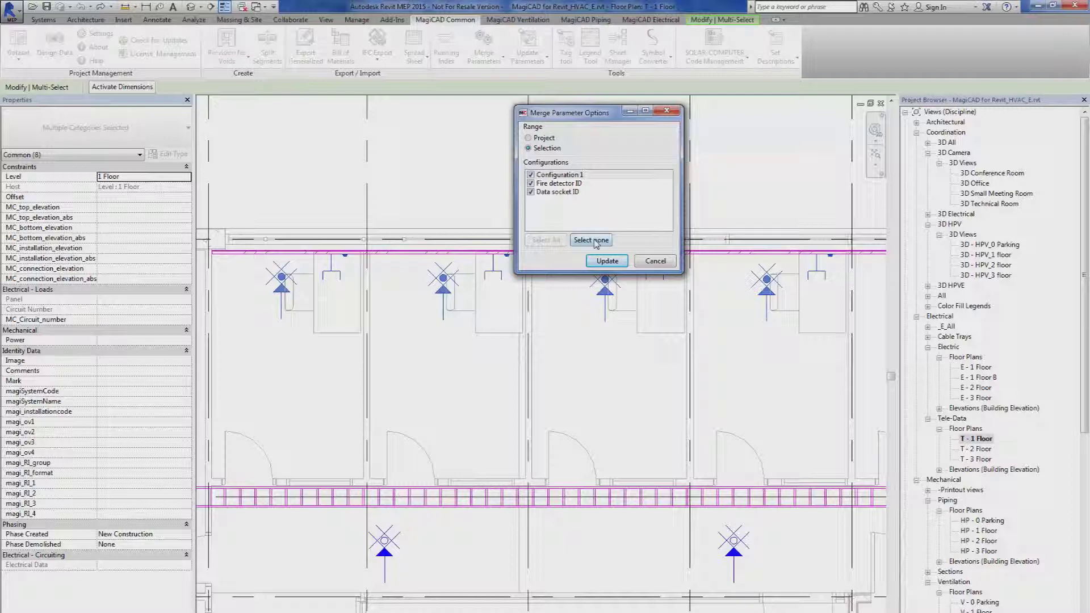
# - Untick all configurations, tick only Data socket ID, and run Update
pyautogui.click(608, 261)
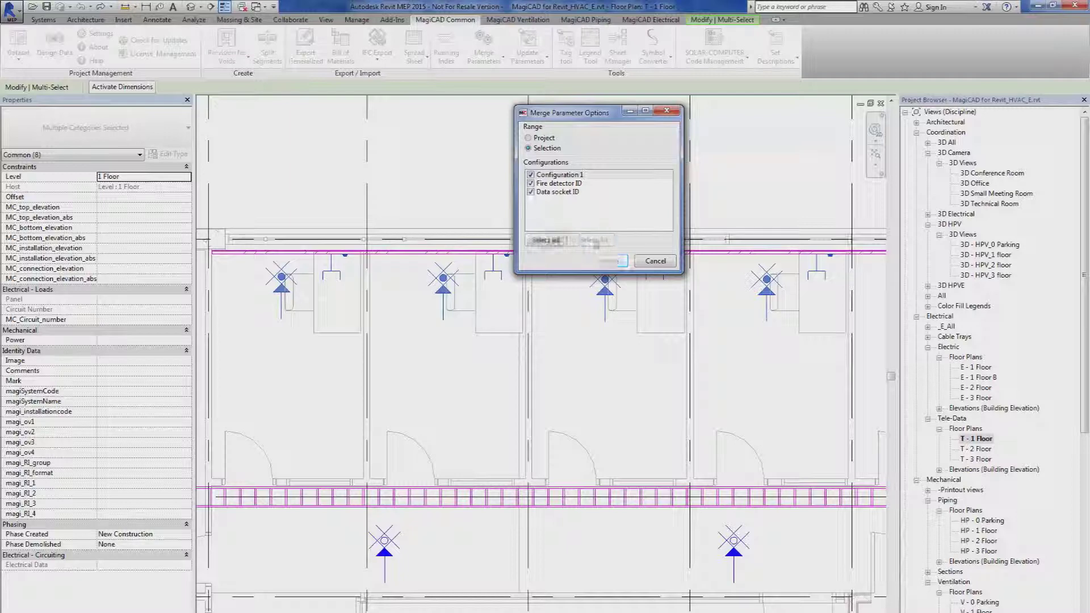
pyautogui.click(531, 193)
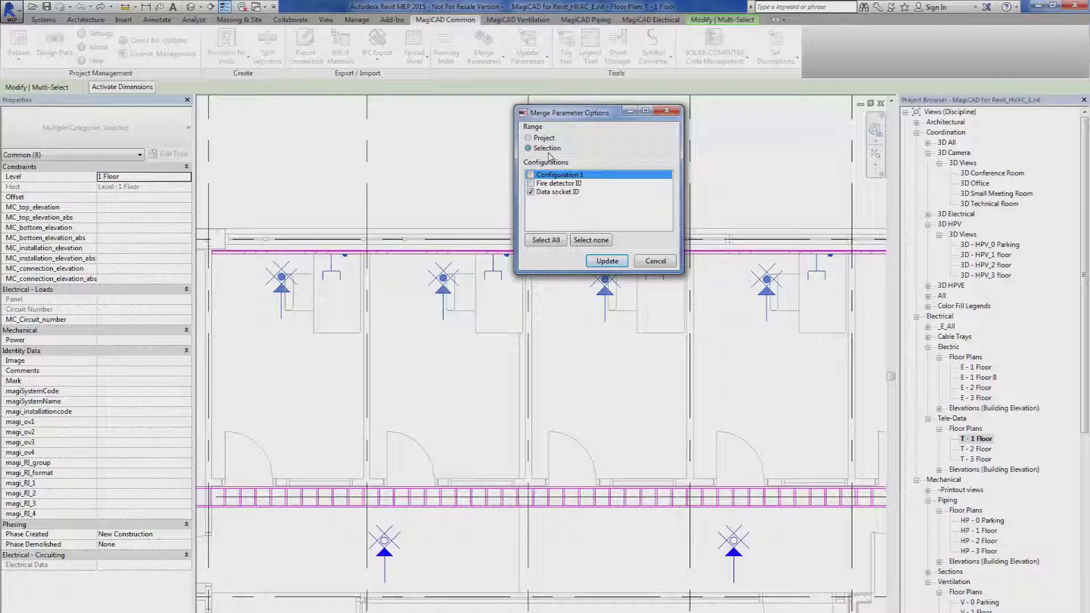
pyautogui.click(605, 261)
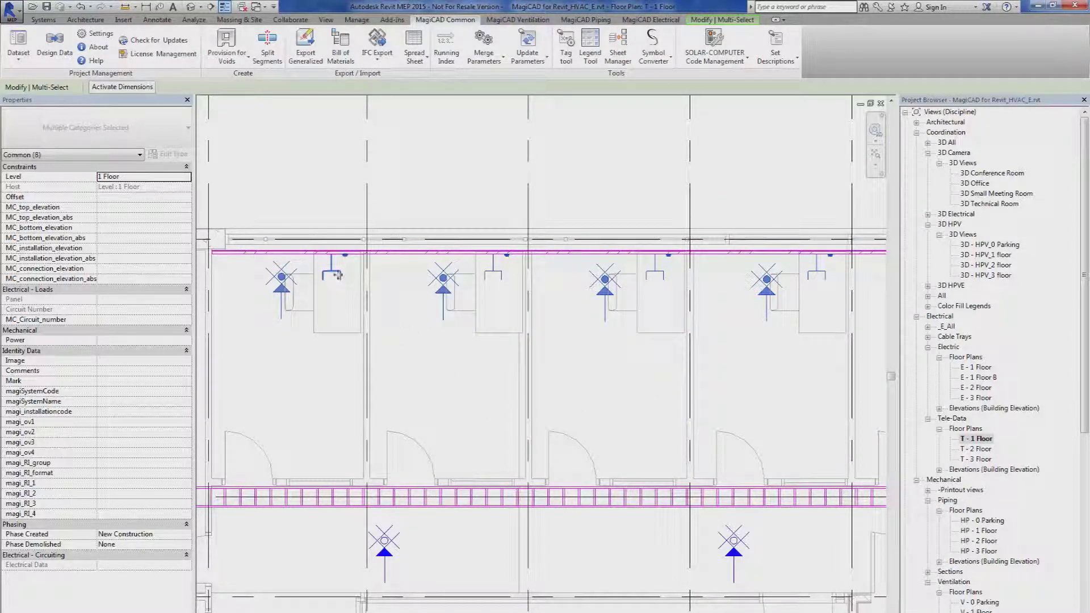
# - Select a single data socket and verify its Mark reads DP 1.A.15.16
pyautogui.press('Escape')
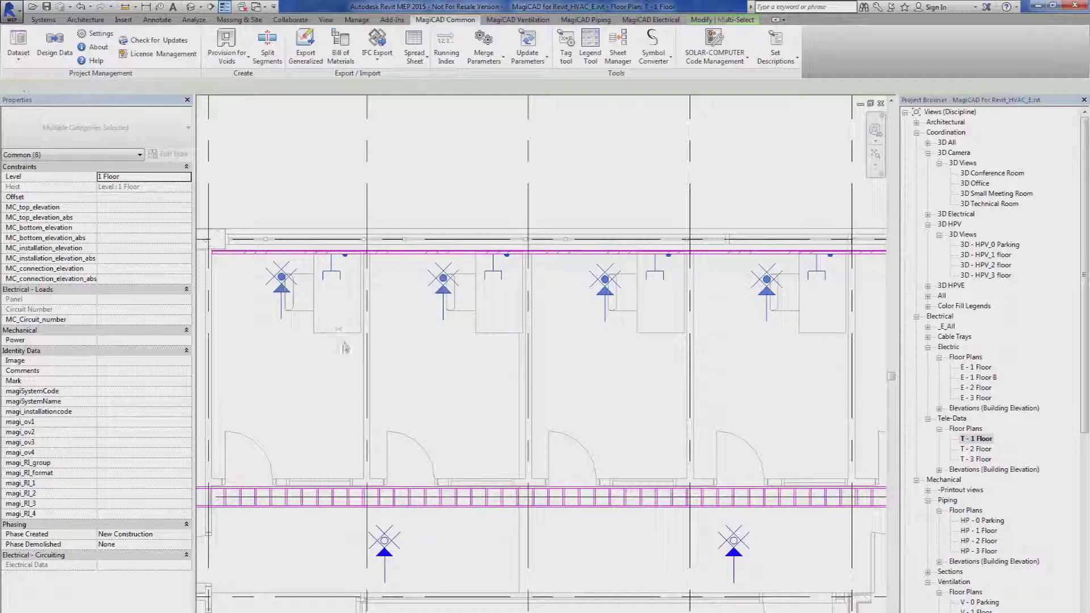
pyautogui.click(334, 275)
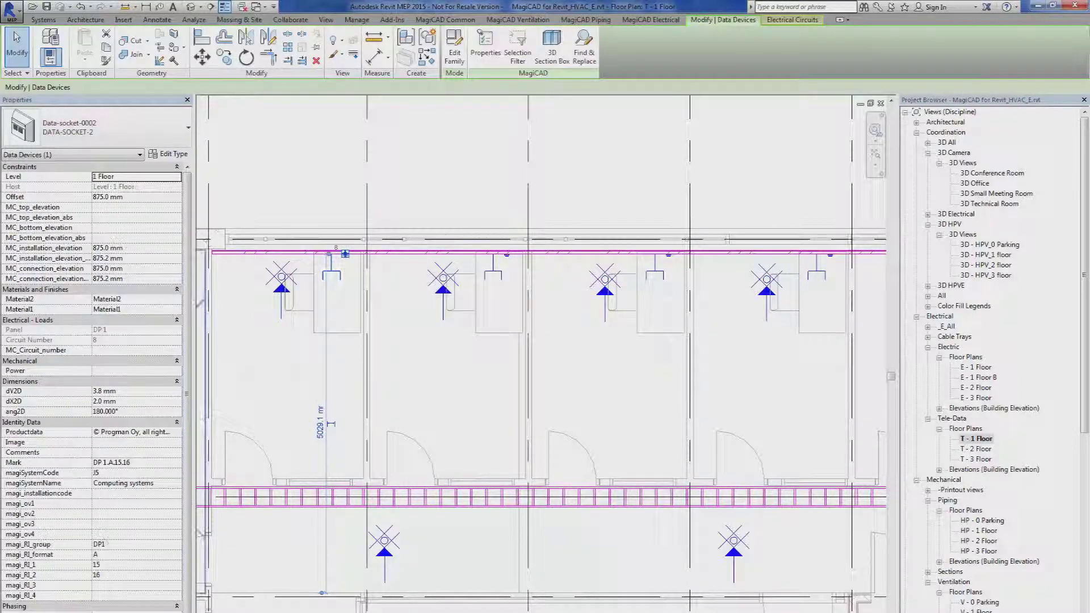
pyautogui.click(25, 465)
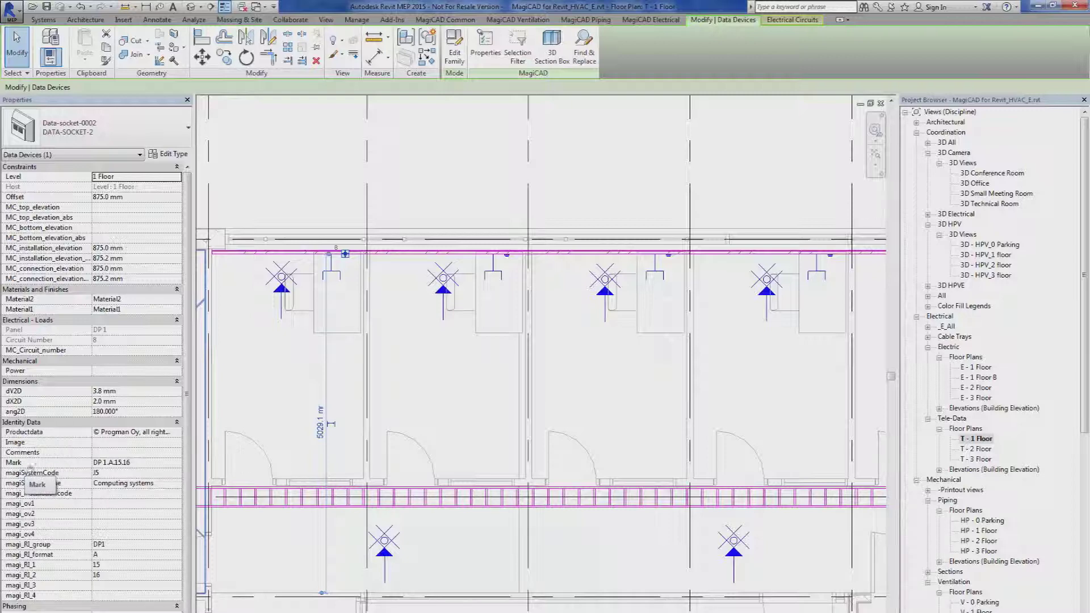
pyautogui.click(118, 466)
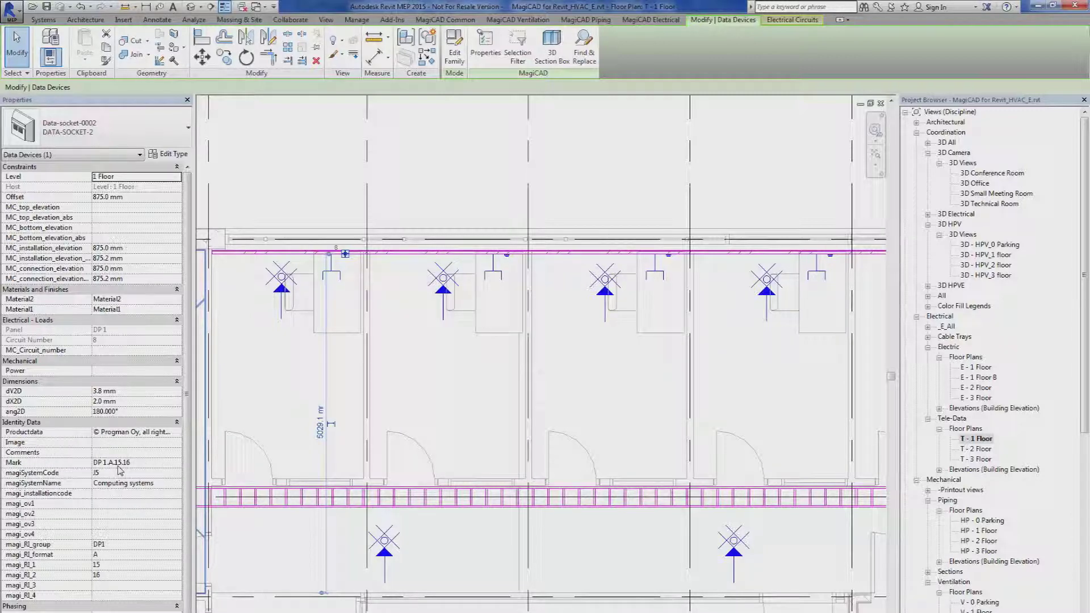